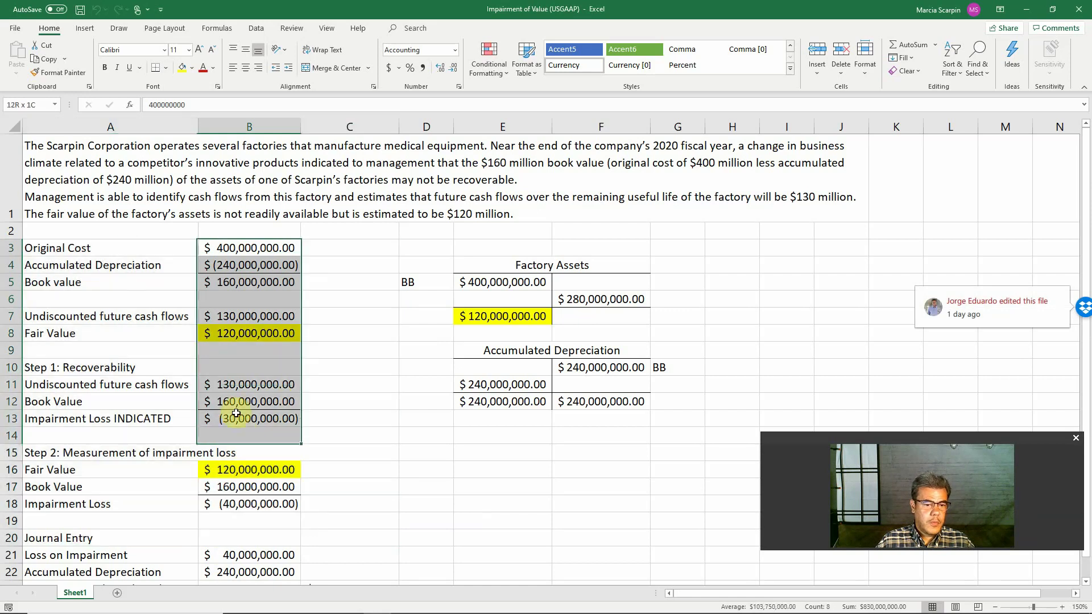
# Clear the amounts in column B for the asset data, Step 1, Step 2 and the journal entry
pyautogui.press('Delete')
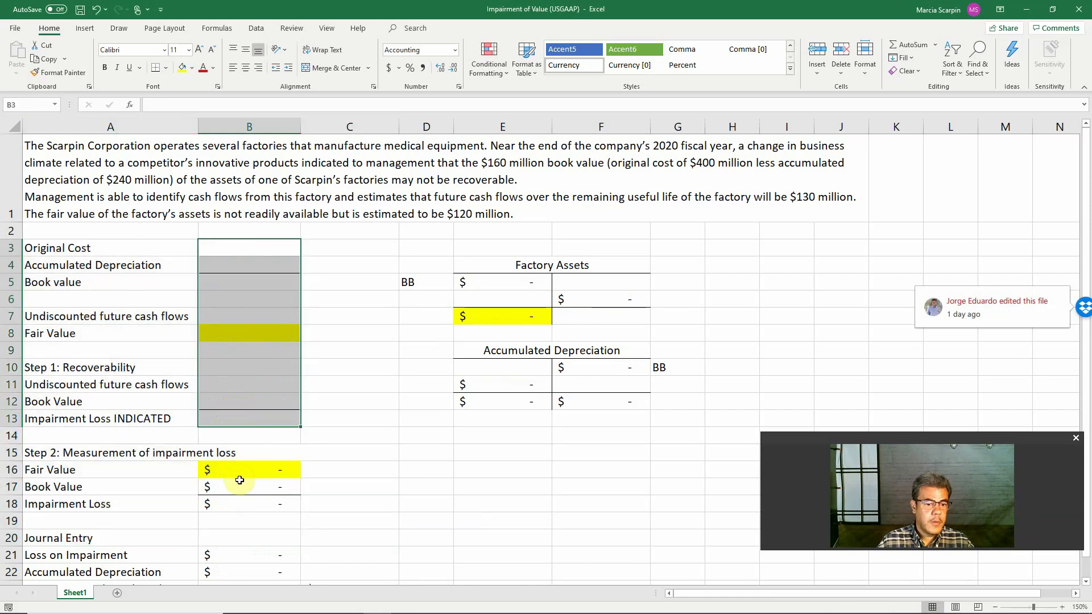
pyautogui.moveTo(236, 476); pyautogui.dragTo(244, 581)
pyautogui.press('Delete')
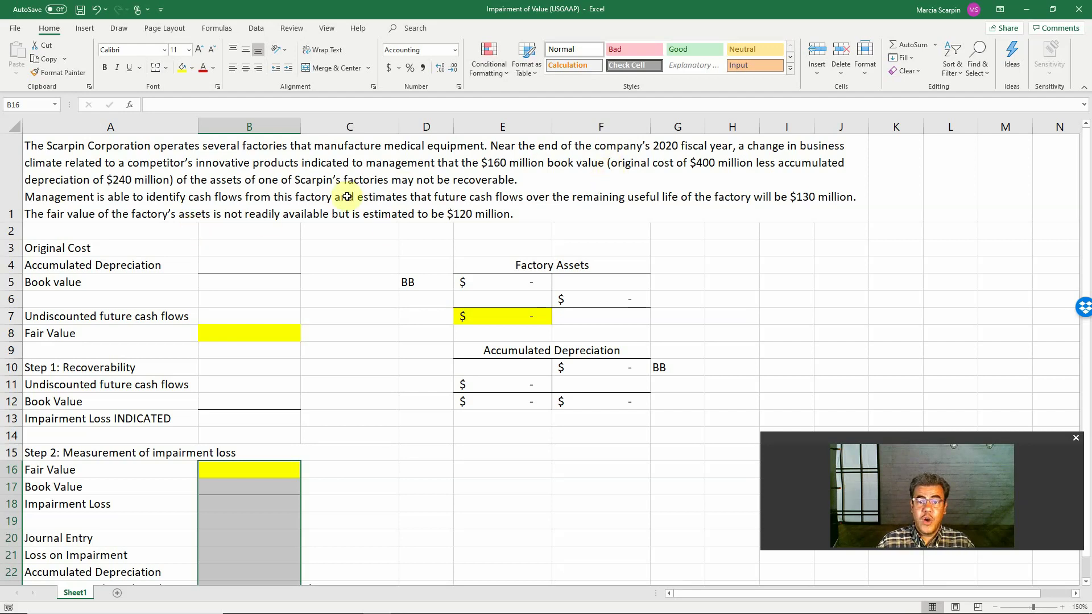
# Enter 400000000 as the Original Cost in B3
pyautogui.click(239, 255)
pyautogui.write('4000000')
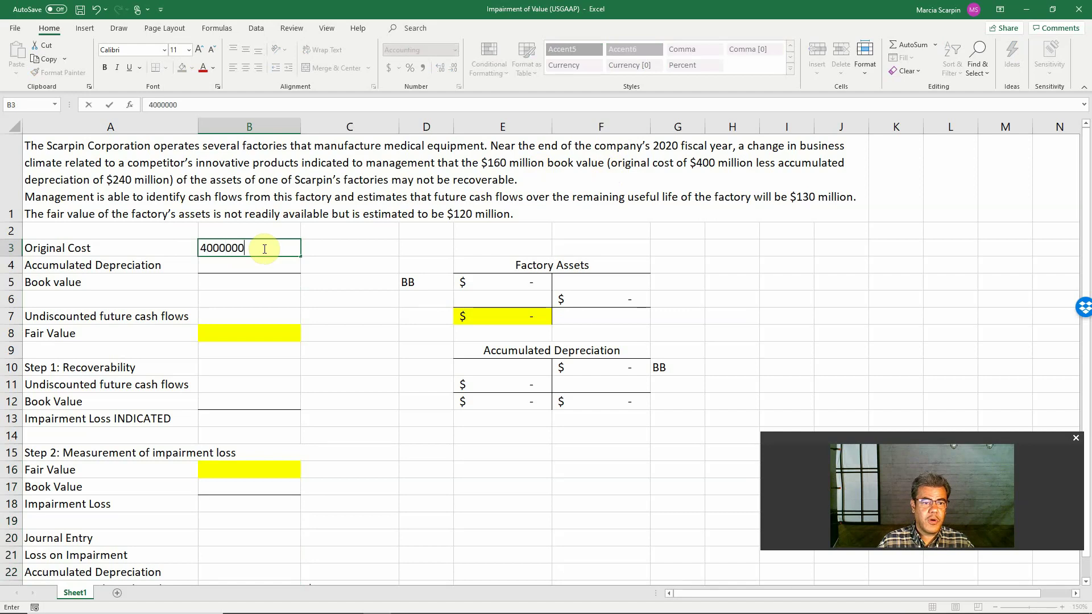
pyautogui.press('Return')
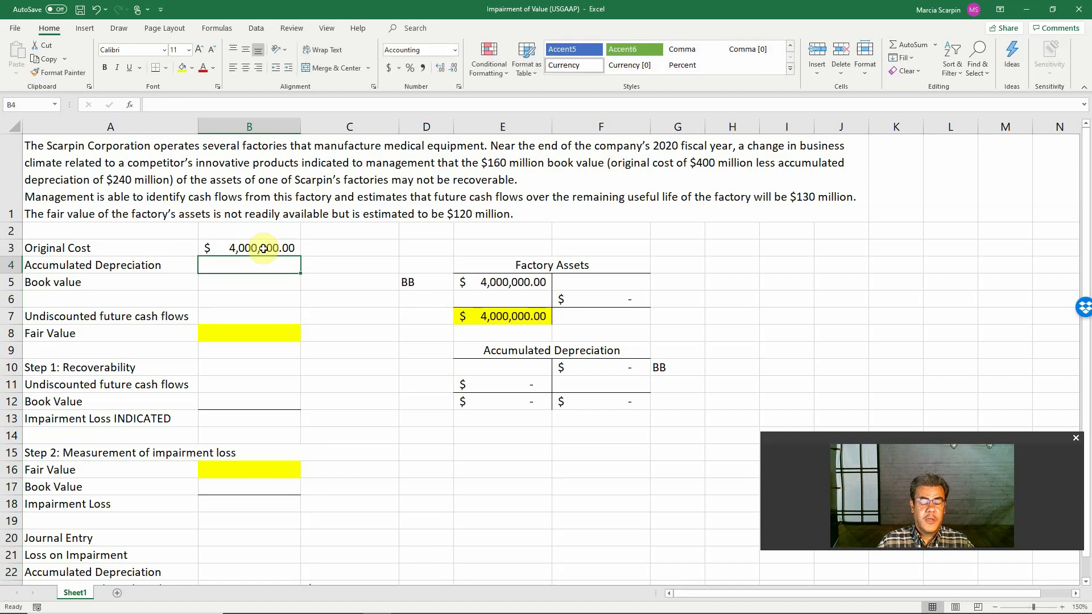
pyautogui.click(263, 249)
pyautogui.write('400000000')
pyautogui.press('Return')
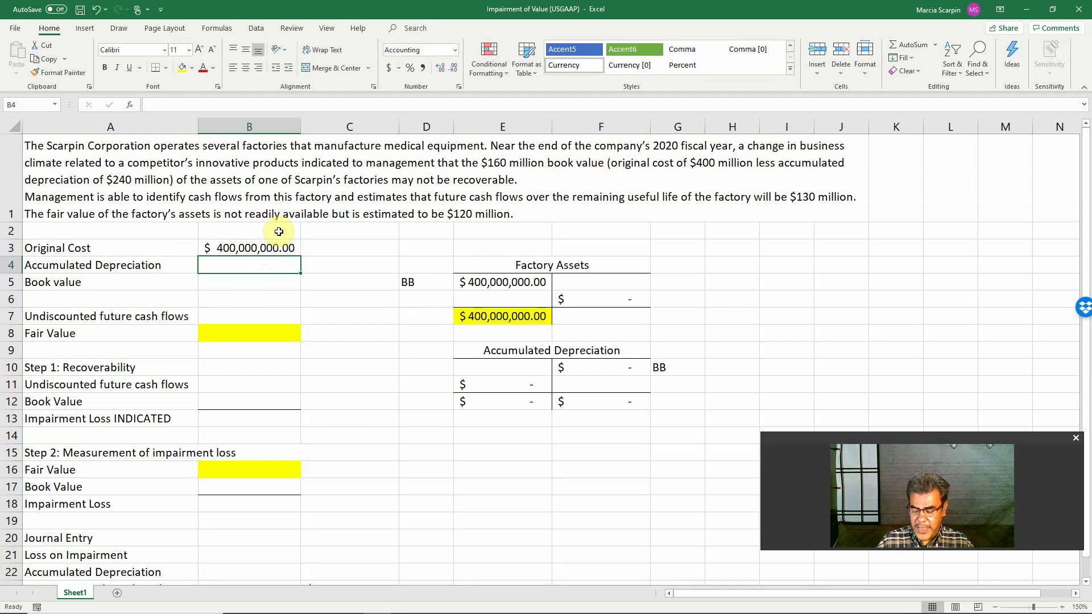
# Enter the Accumulated Depreciation in B4 as the negative amount -240000000
pyautogui.write('240,000,')
pyautogui.write('00000')
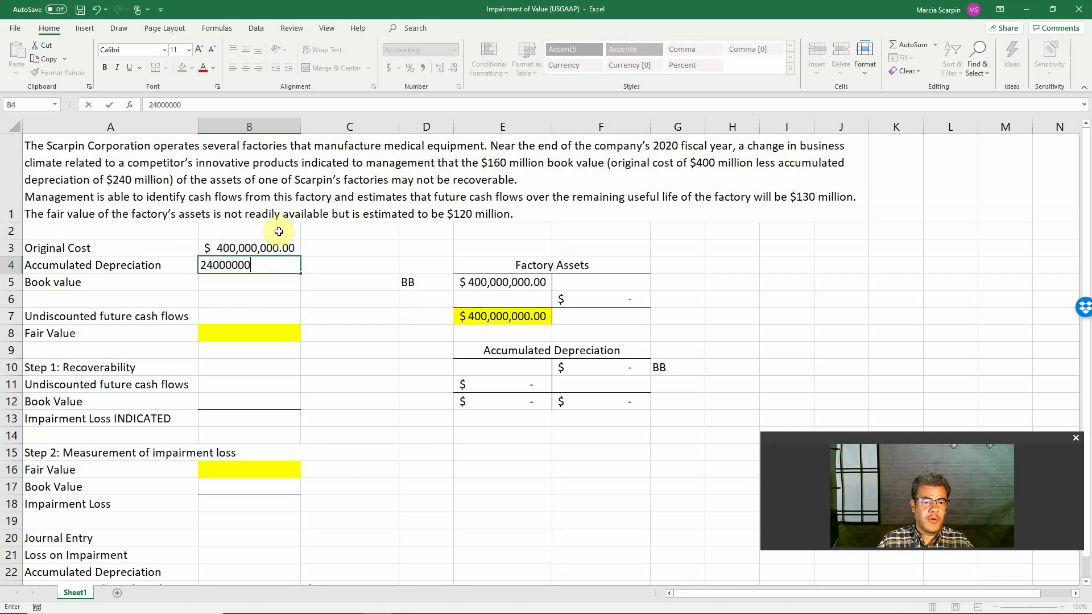
pyautogui.write('0')
pyautogui.press('Return')
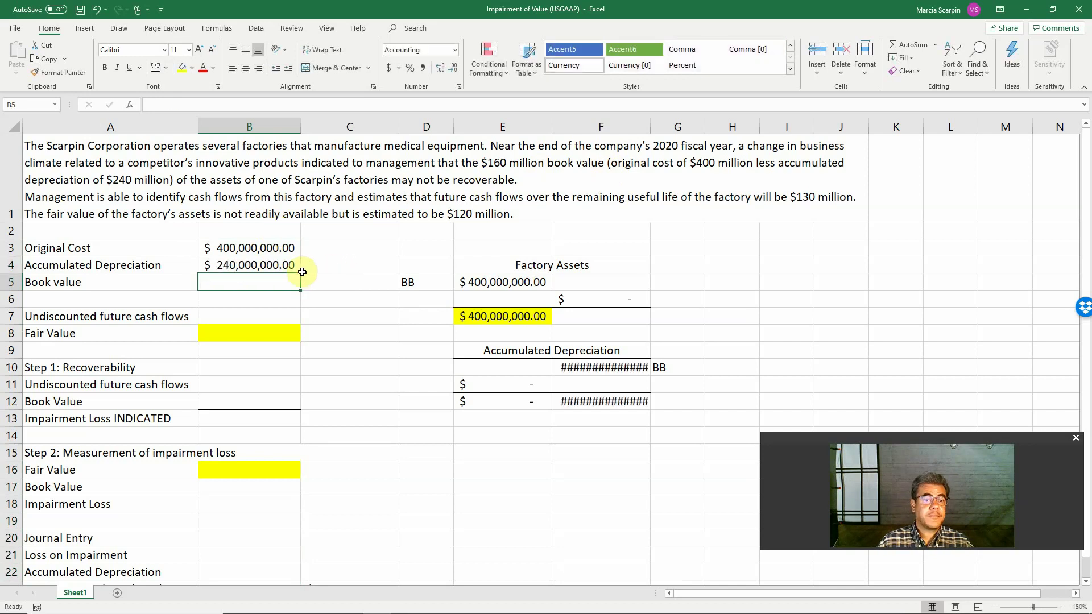
pyautogui.click(244, 263)
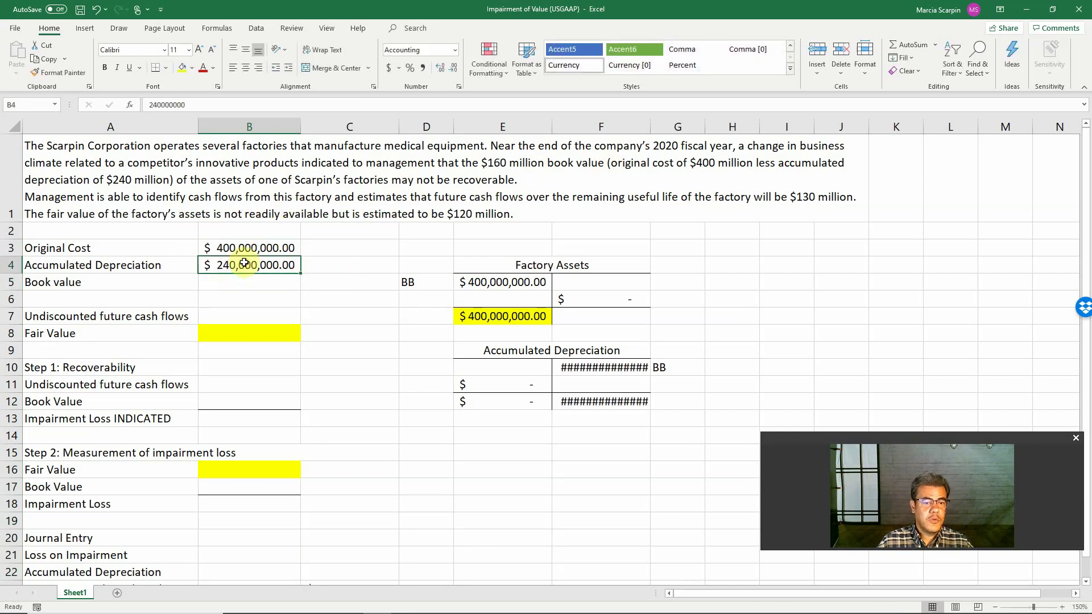
pyautogui.doubleClick(244, 262)
pyautogui.write('-')
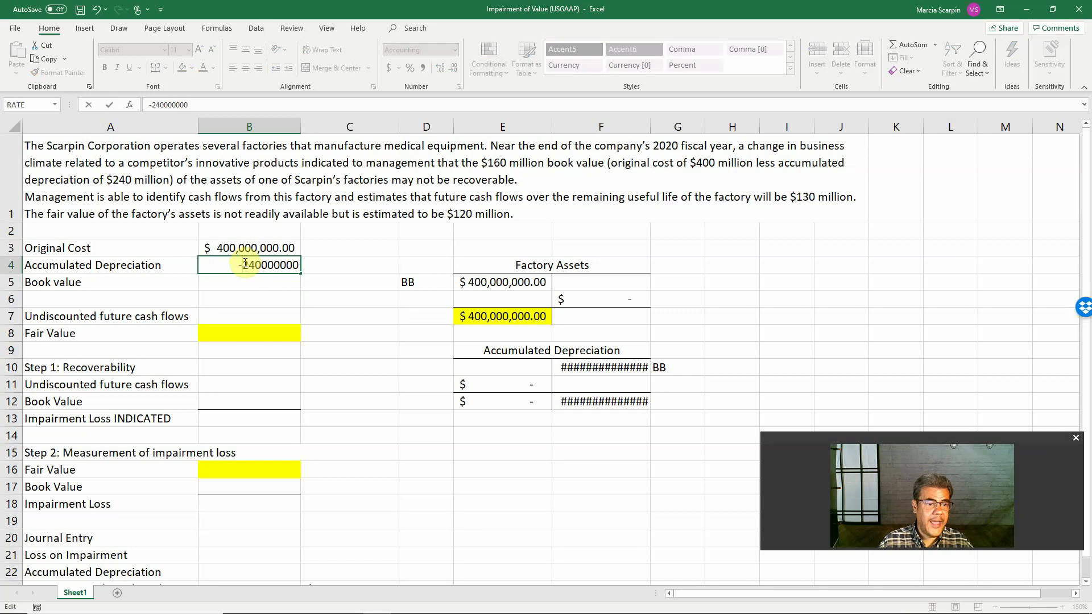
pyautogui.press('Return')
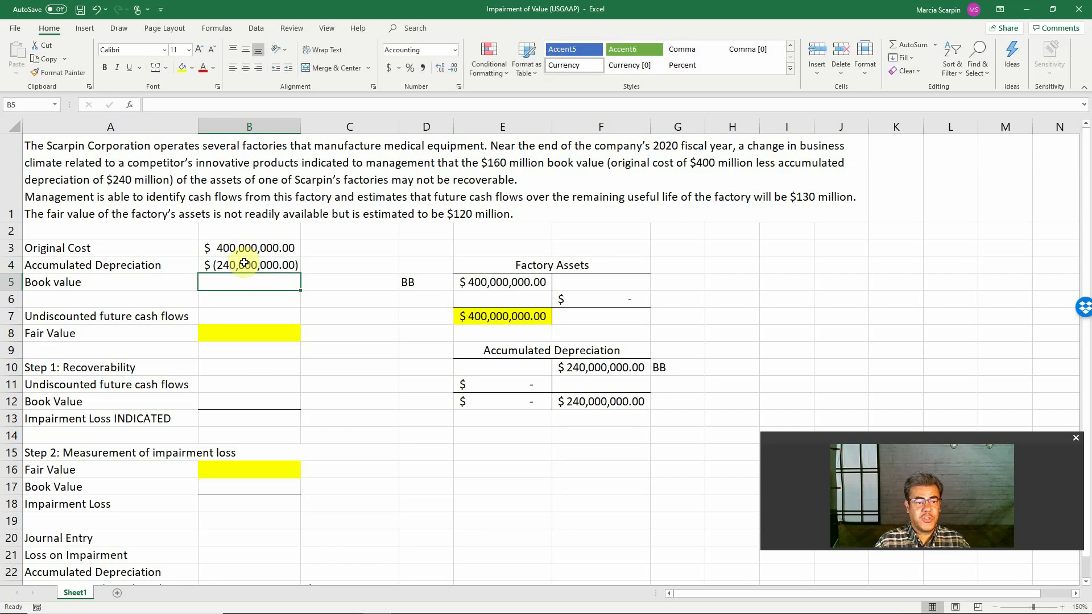
# Calculate the Book value in B5 as the sum of B3 and B4
pyautogui.write('=sum(')
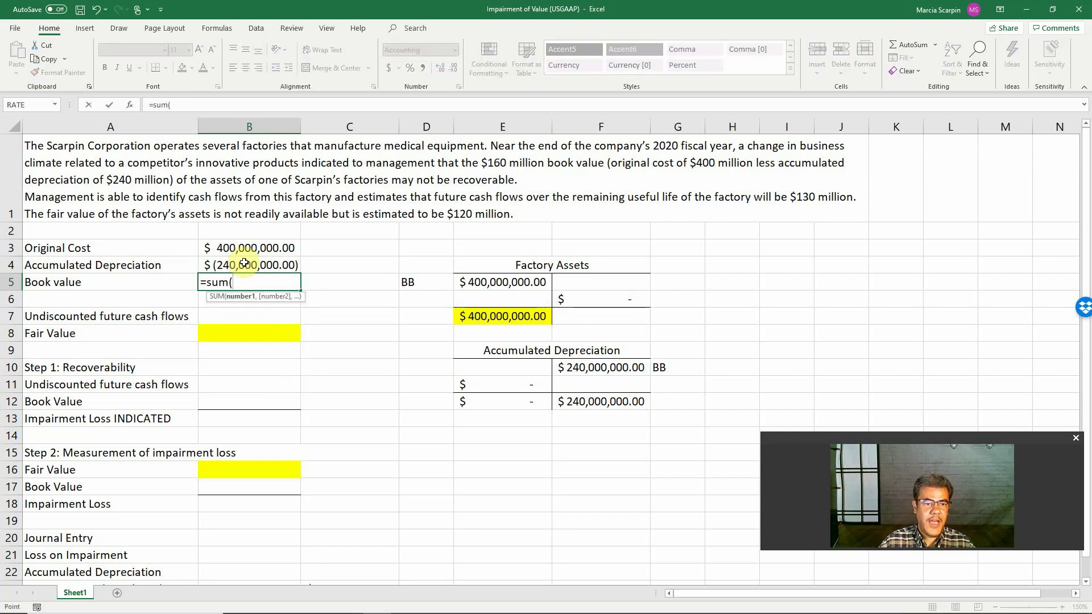
pyautogui.moveTo(244, 248); pyautogui.dragTo(245, 263)
pyautogui.press('Return')
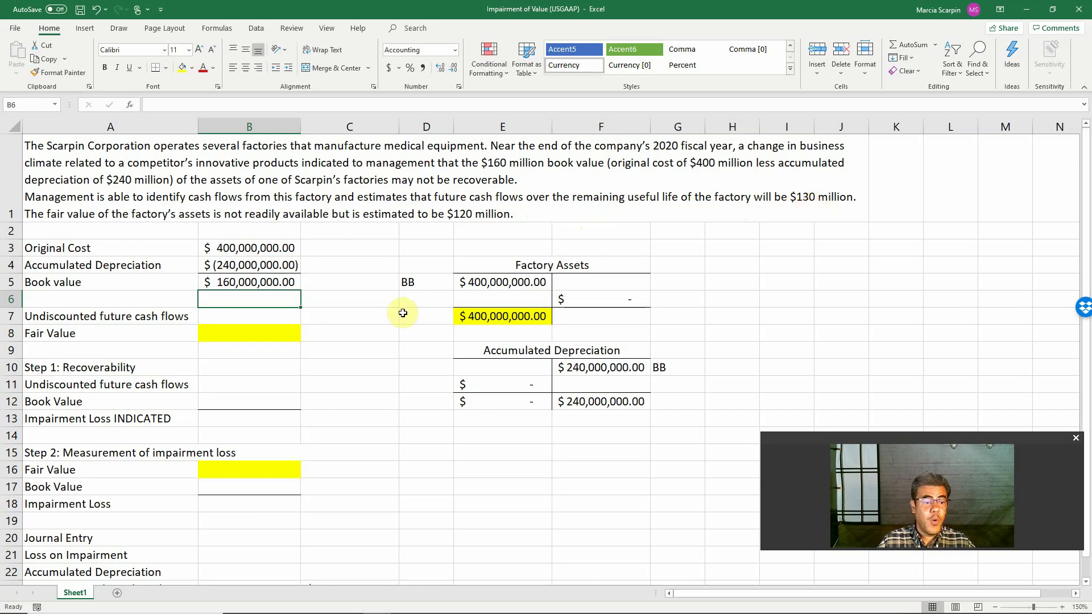
# Enter 130000000 as the Undiscounted future cash flows in B7
pyautogui.click(236, 314)
pyautogui.write('1300000')
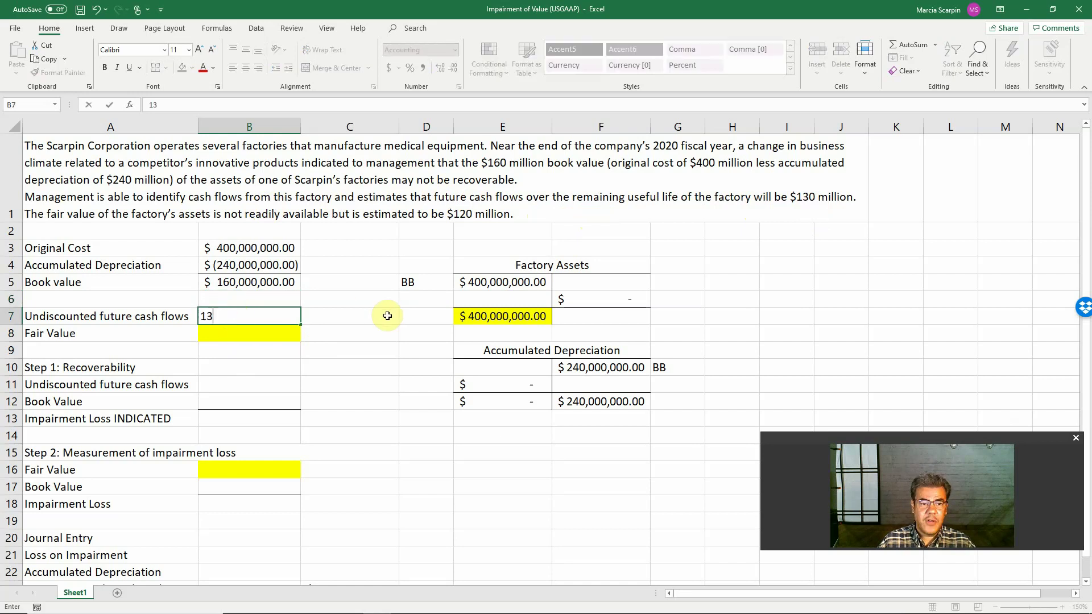
pyautogui.press('Return')
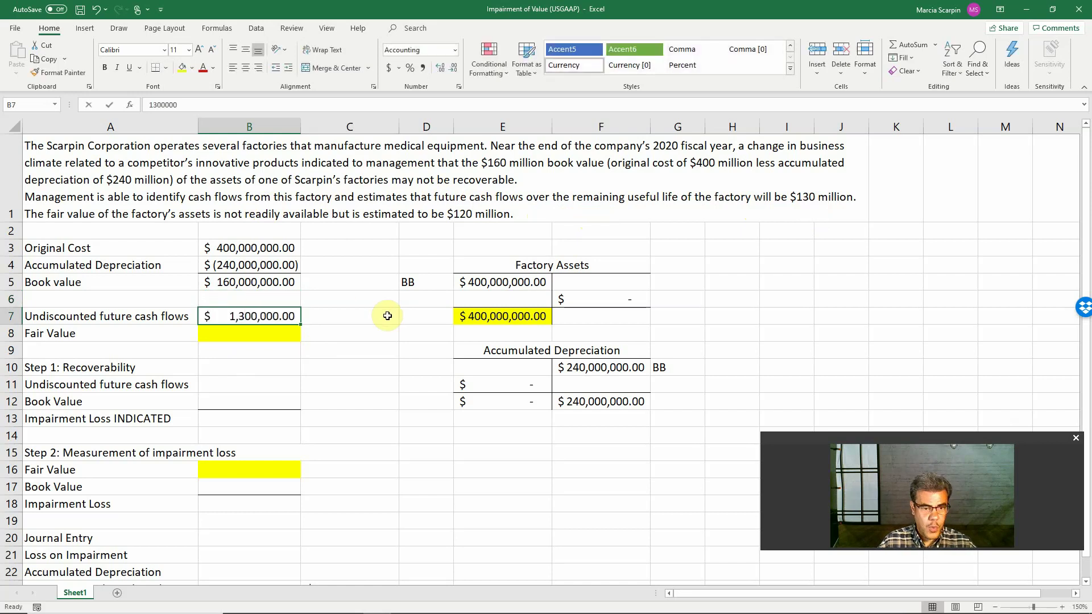
pyautogui.write('130000000')
pyautogui.press('Return')
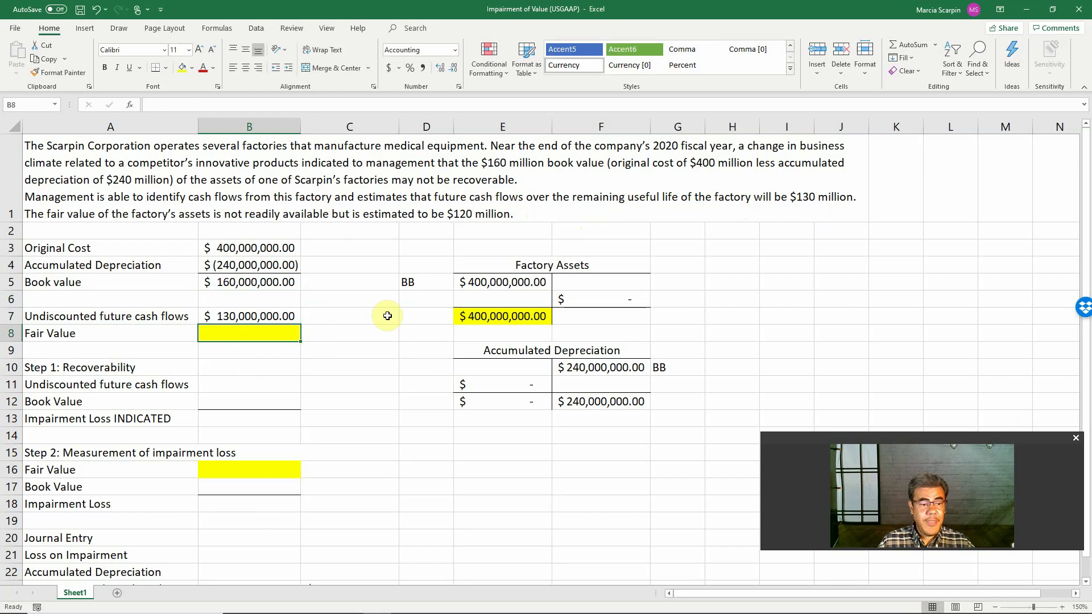
# Link the Step 1 Undiscounted future cash flows in B11 to cell B7
pyautogui.press('Down')
pyautogui.press('Down')
pyautogui.press('Down')
pyautogui.write('+')
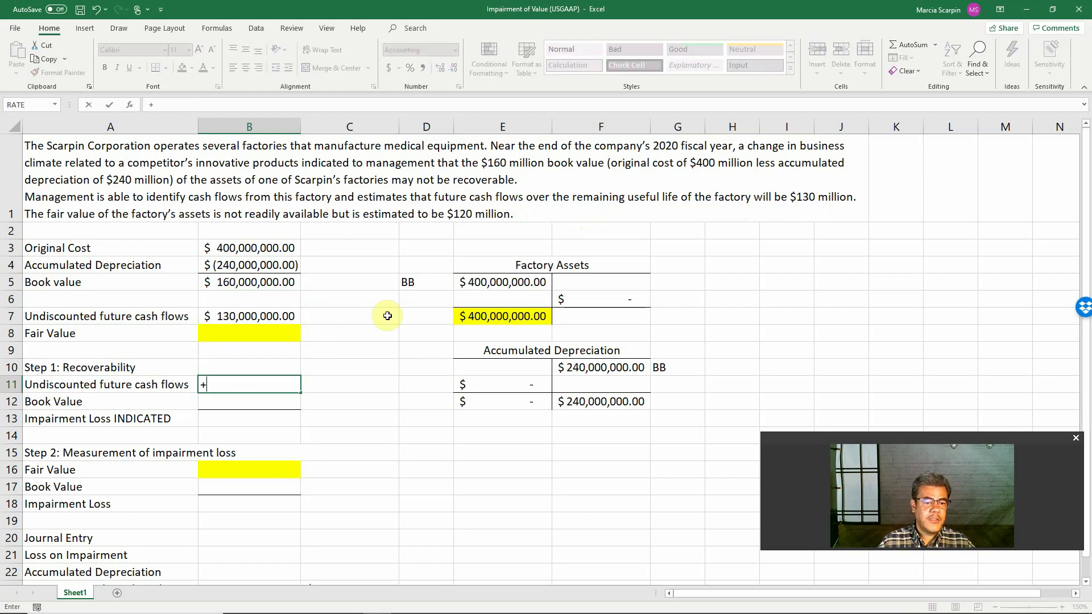
pyautogui.press('Up')
pyautogui.press('Up')
pyautogui.press('Up')
pyautogui.press('Up')
pyautogui.press('Return')
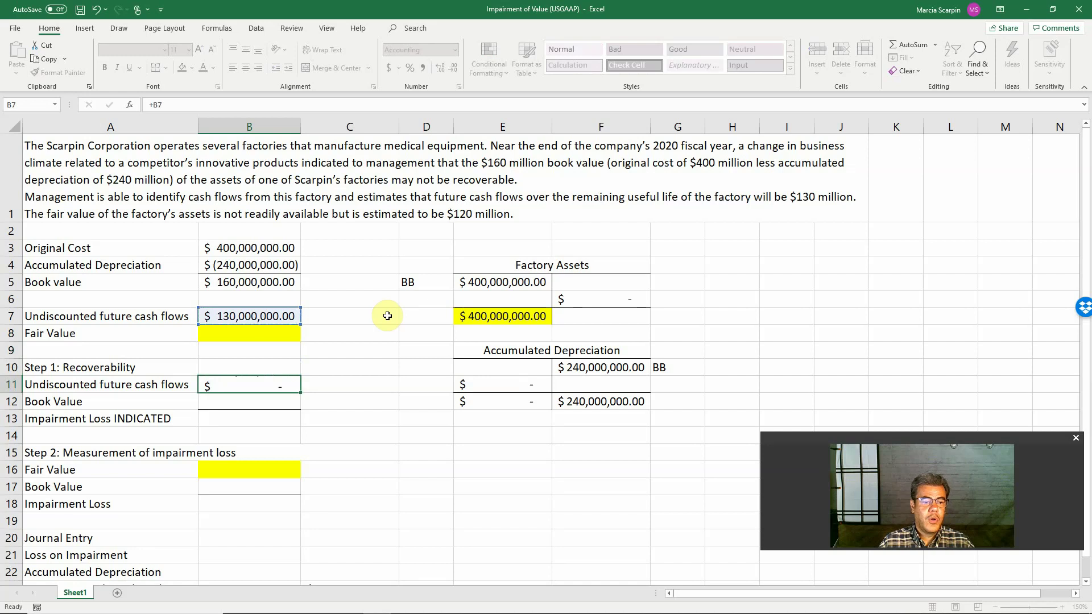
# Link the Step 1 Book Value in B12 to the book value in B5 with the formula +B5
pyautogui.write('+')
pyautogui.press('Up')
pyautogui.press('Up')
pyautogui.press('Up')
pyautogui.press('Up')
pyautogui.press('Up')
pyautogui.press('Up')
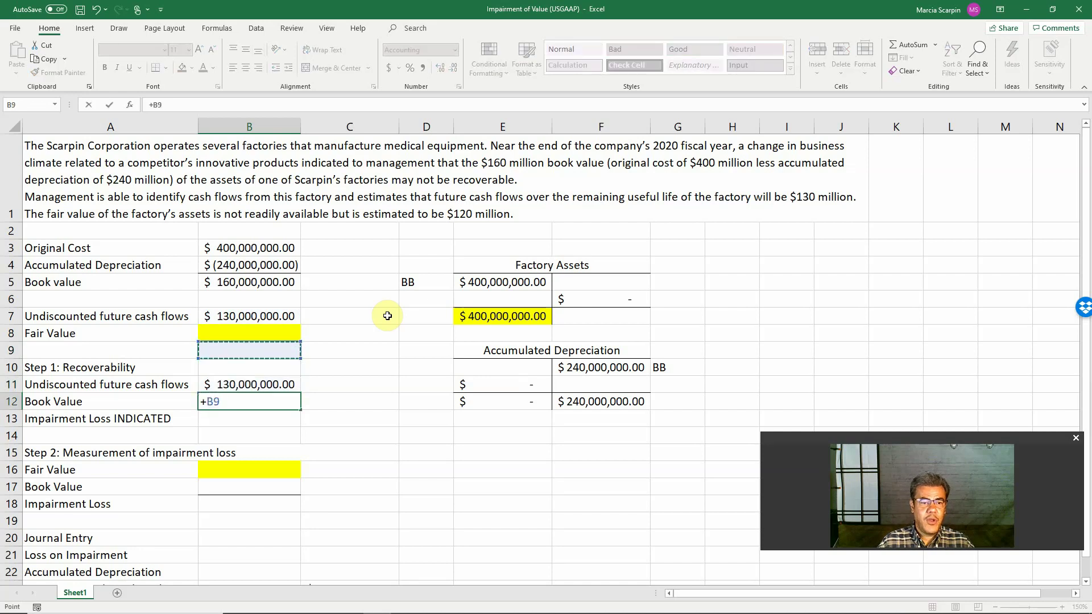
pyautogui.press('Up')
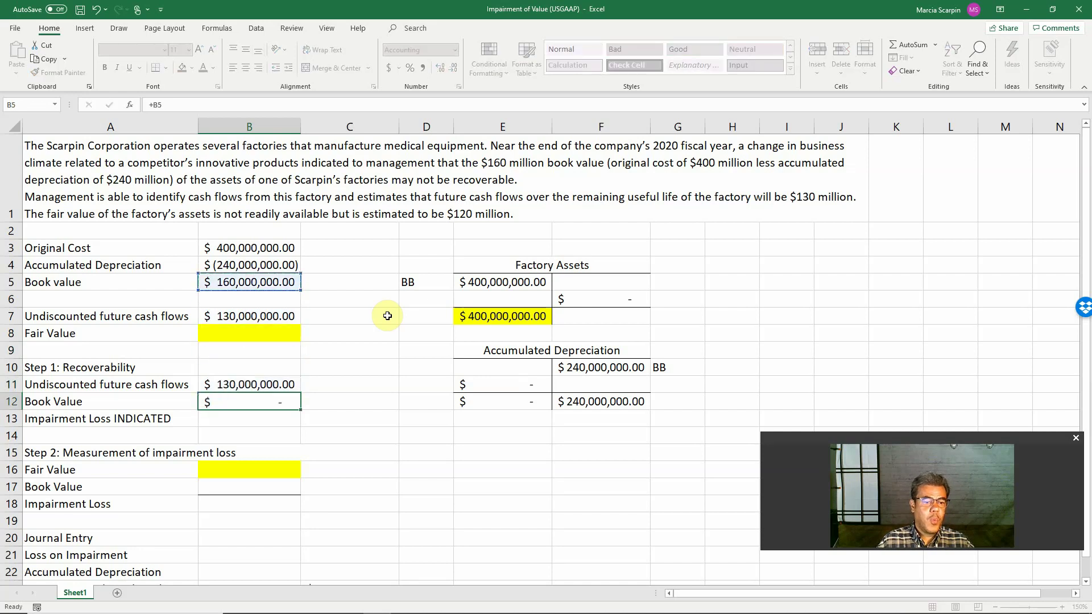
pyautogui.press('Return')
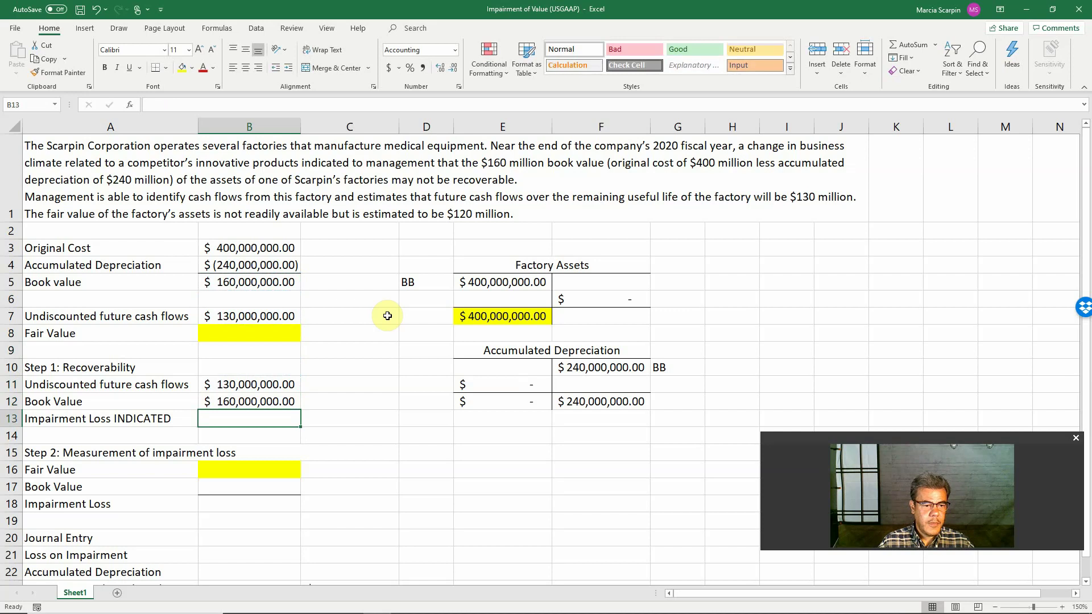
# Change the Step 1 label in A12 to "Less: Book Value"
pyautogui.press('Up')
pyautogui.press('Left')
pyautogui.press('F2')
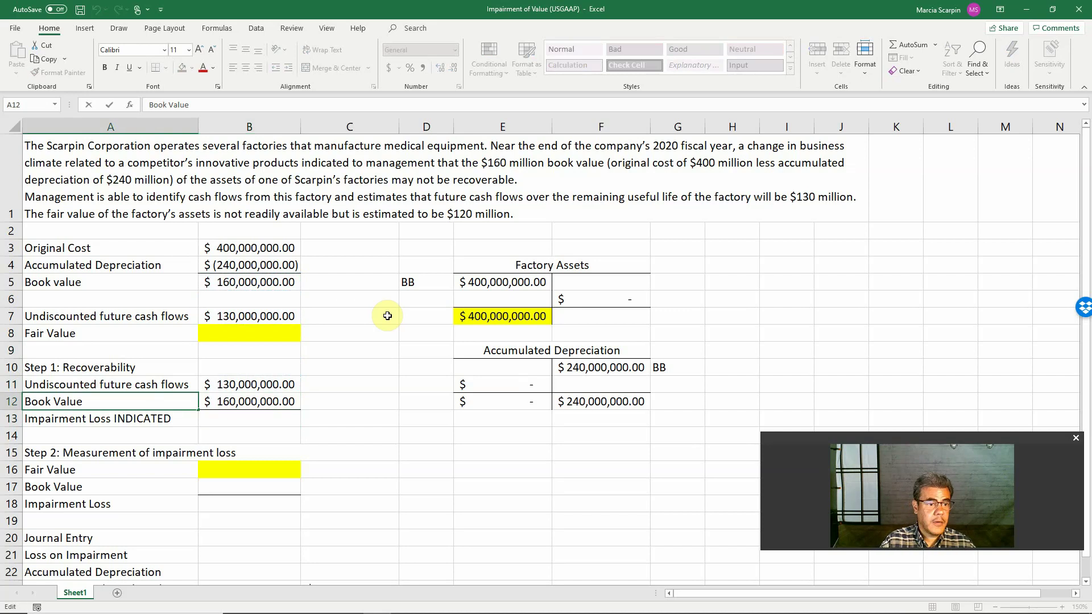
pyautogui.write('Less:')
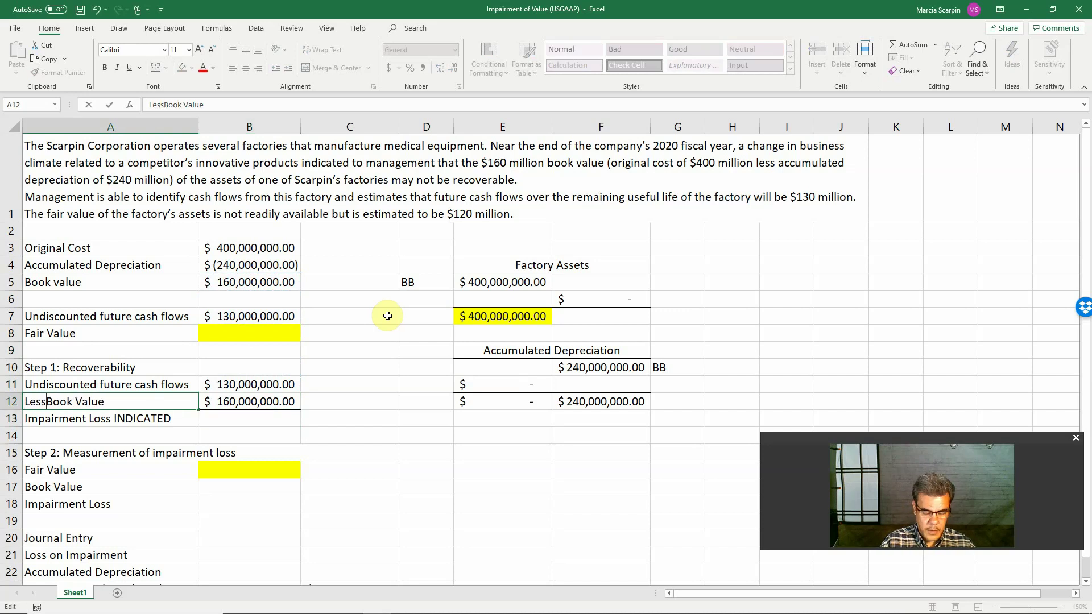
pyautogui.press('Return')
# Change the label in A4 to "Less: Accumulated Depreciation"
pyautogui.press('Up')
pyautogui.press('Up')
pyautogui.press('Up')
pyautogui.press('Up')
pyautogui.press('Up')
pyautogui.press('Up')
pyautogui.press('Up')
pyautogui.press('Up')
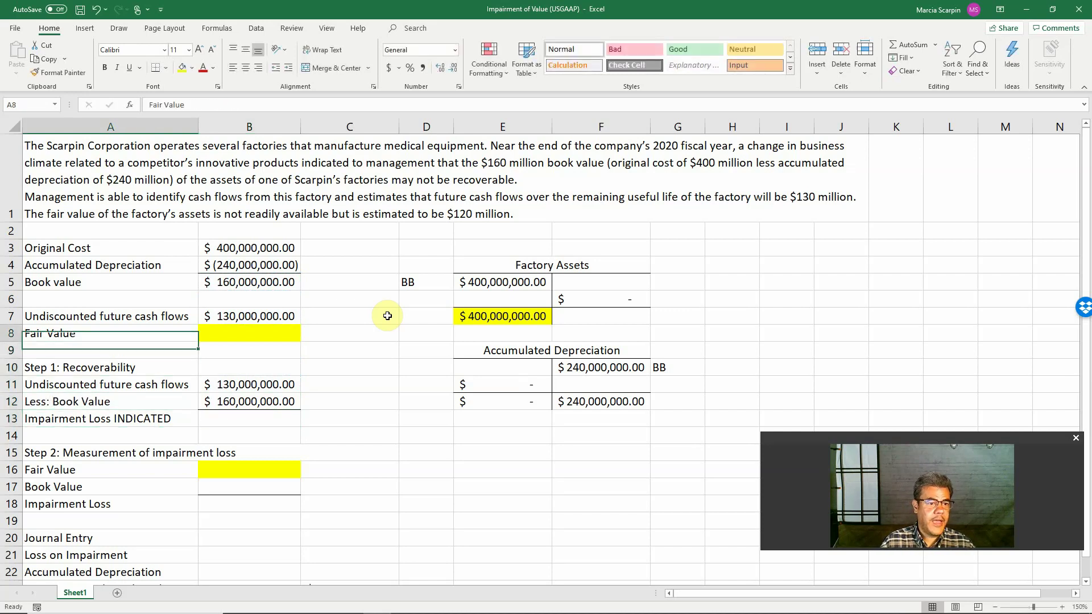
pyautogui.press('Up')
pyautogui.press('F2')
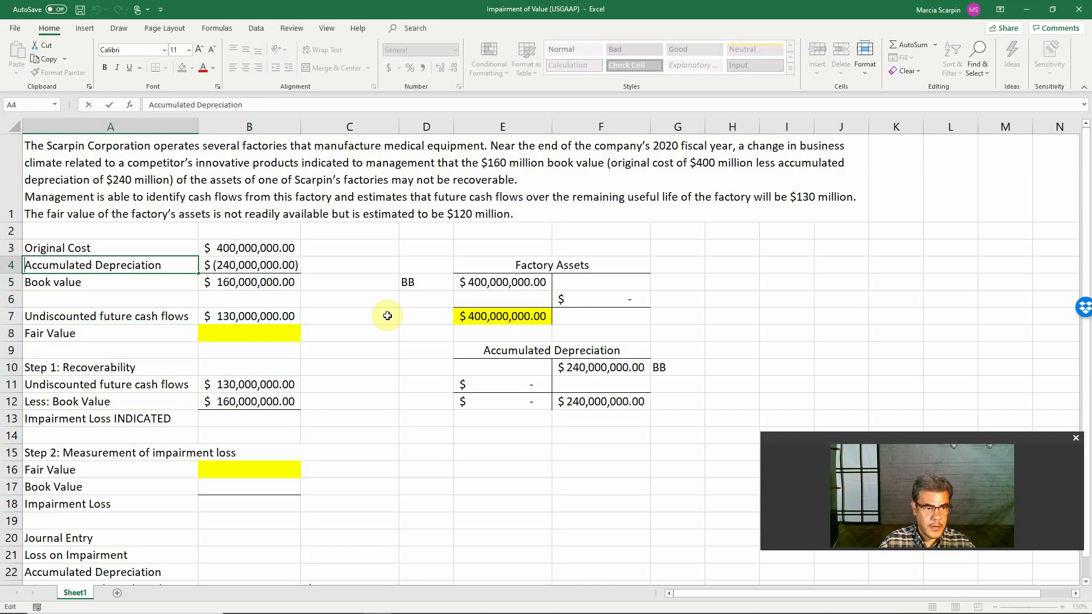
pyautogui.press('Home')
pyautogui.write('Less:')
pyautogui.press('Return')
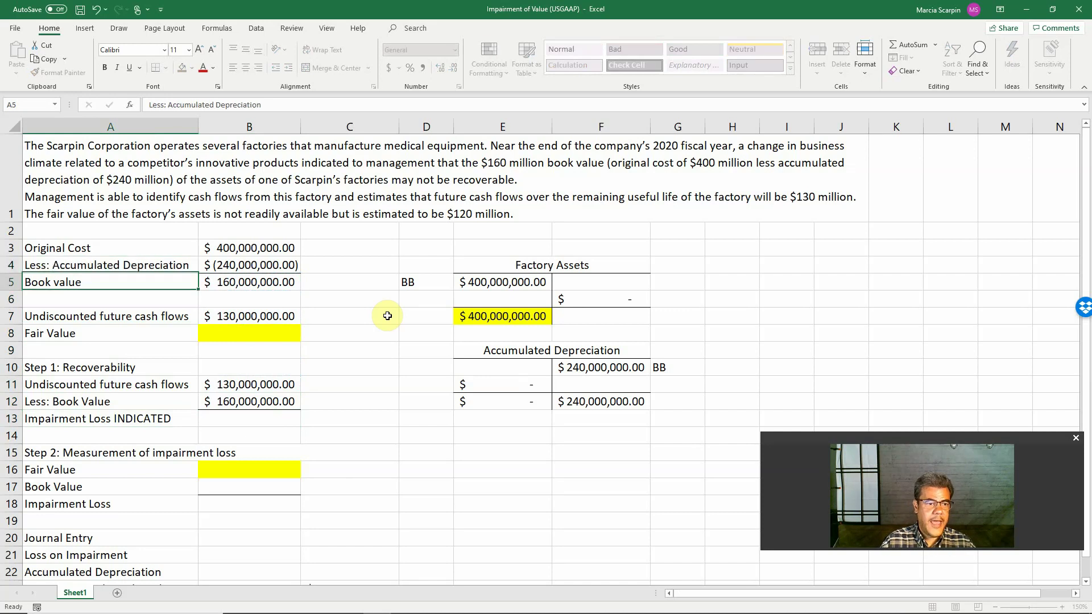
# Replace the formula in B12 with -B5 so the book value is entered as a deduction
pyautogui.click(259, 402)
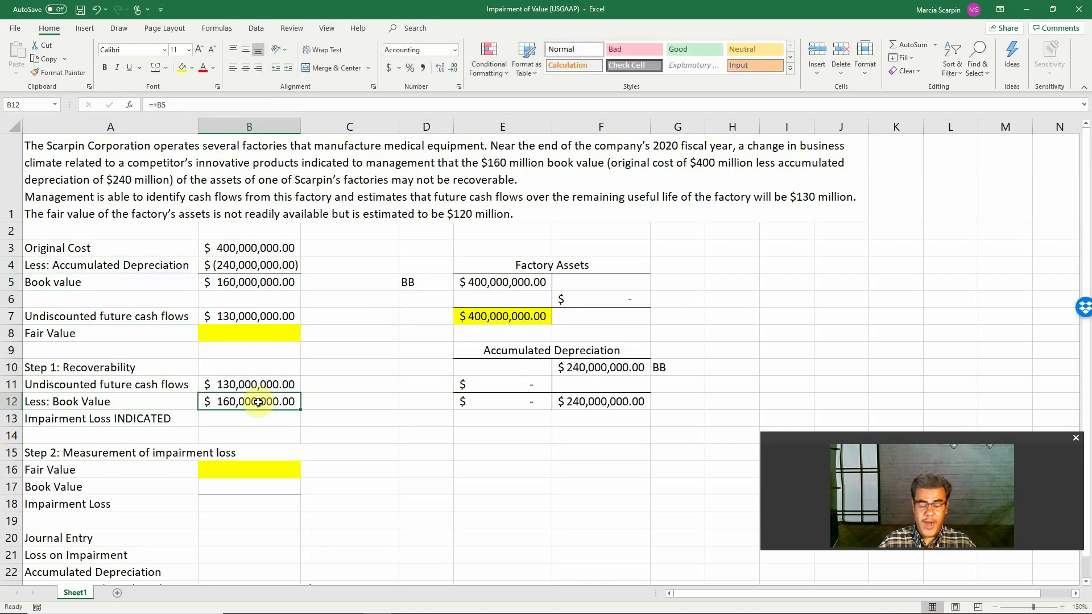
pyautogui.write('-')
pyautogui.press('Up')
pyautogui.press('Up')
pyautogui.press('Up')
pyautogui.press('Up')
pyautogui.press('Up')
pyautogui.press('Up')
pyautogui.press('Up')
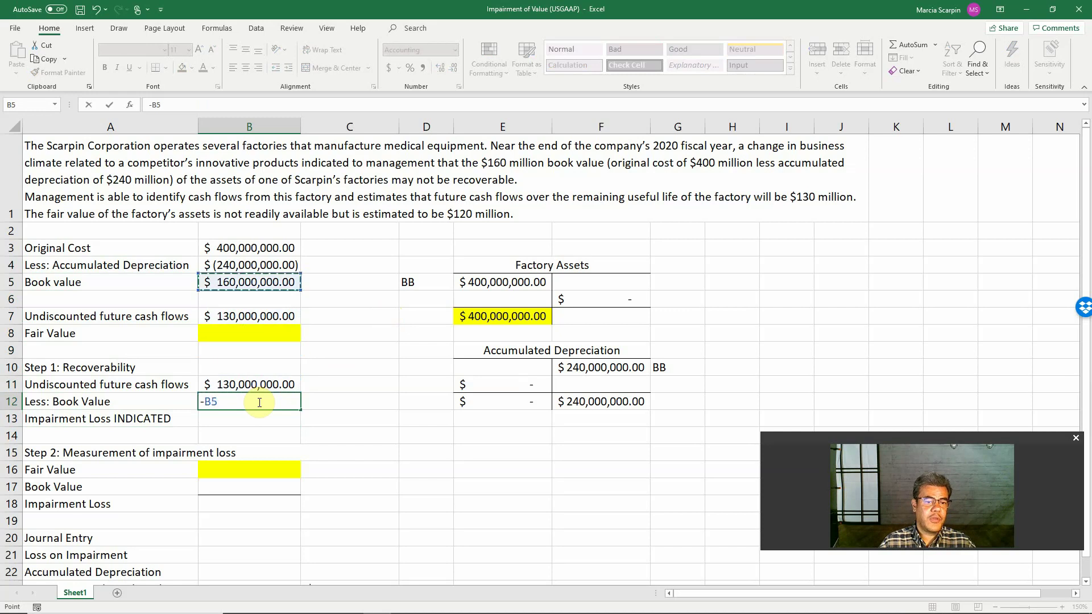
pyautogui.press('Return')
# Calculate the Impairment Loss INDICATED in B13 as the sum of B11:B12
pyautogui.write('=sum(')
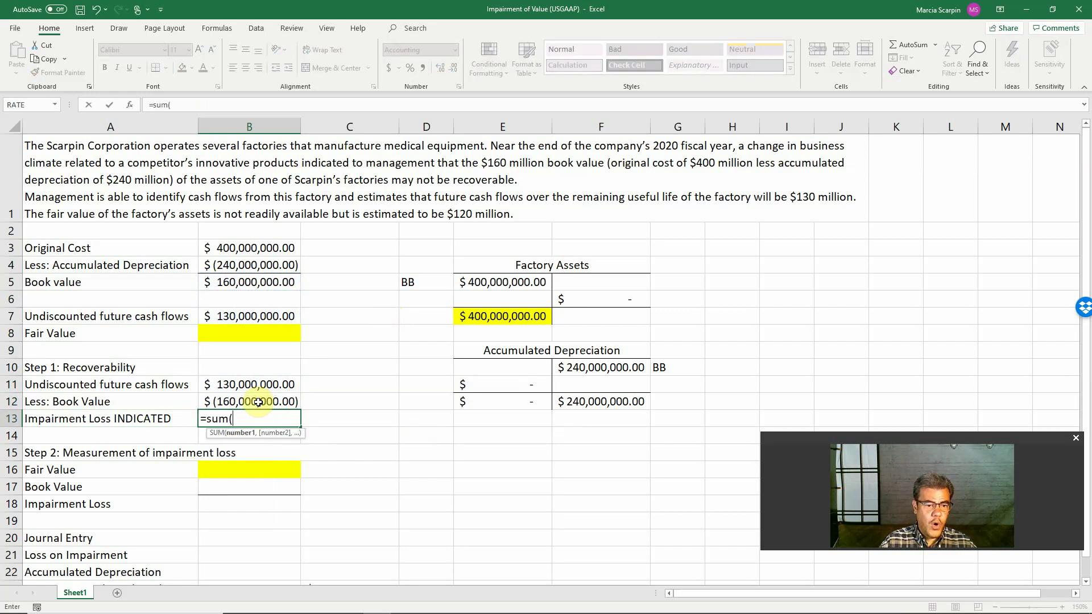
pyautogui.press('Up')
pyautogui.hotkey('shift', 'Up')
pyautogui.press('Return')
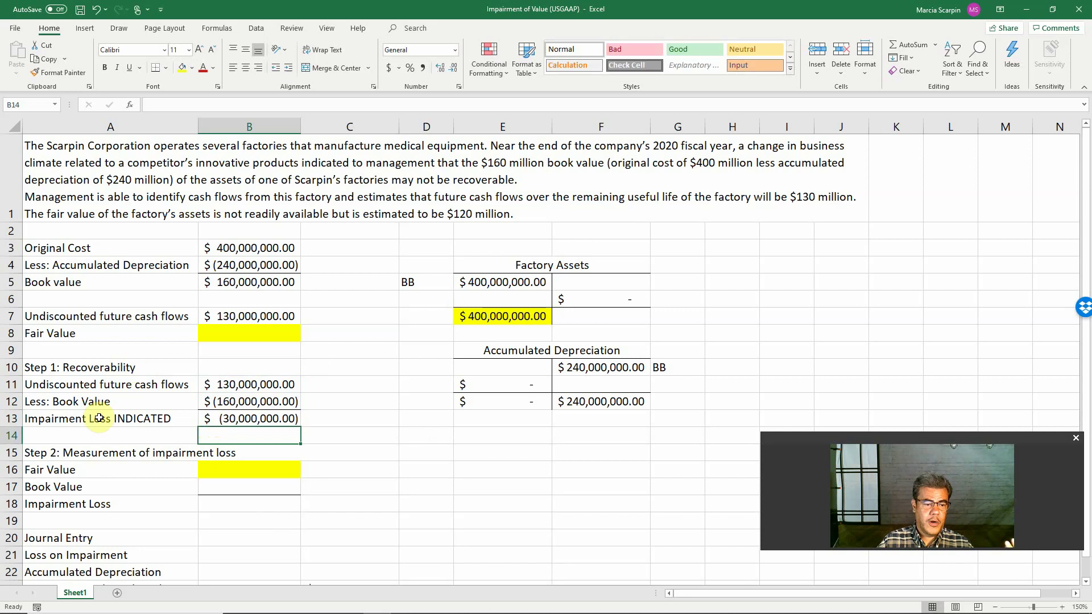
# Change the Step 2 label in A17 to "Less: Book Value"
pyautogui.click(45, 491)
pyautogui.doubleClick(46, 491)
pyautogui.press('Home')
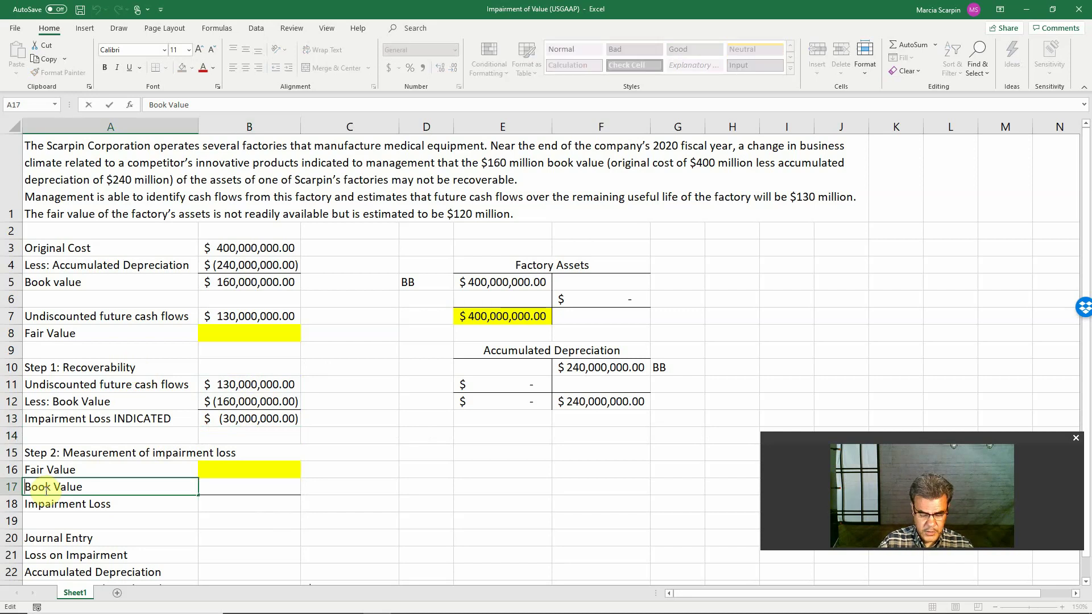
pyautogui.write('Less:')
pyautogui.press('Return')
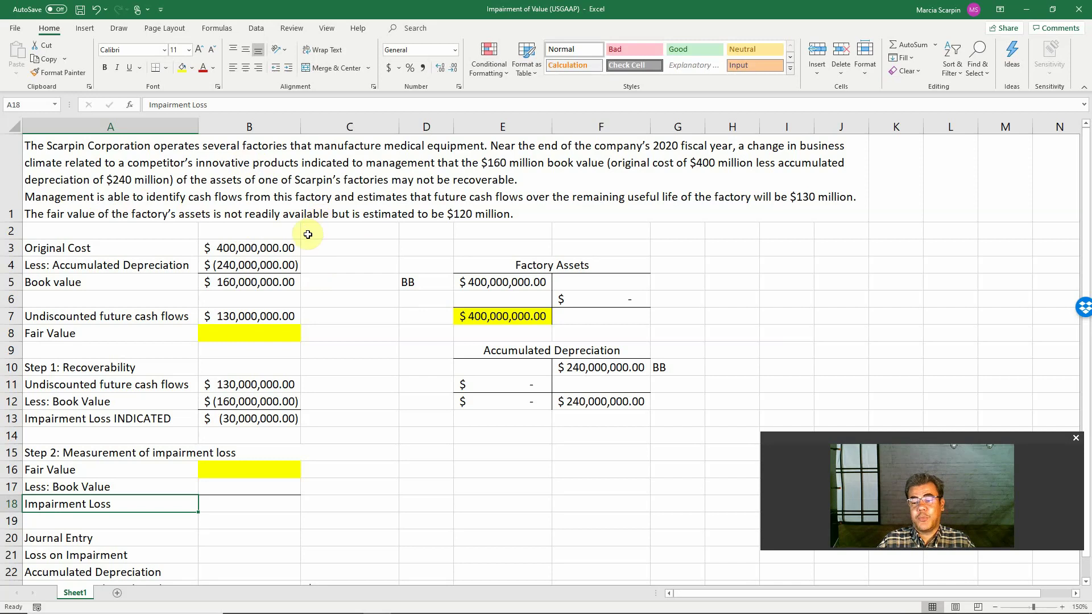
# Enter 120000000 as the Fair Value in B8
pyautogui.click(239, 339)
pyautogui.write('12')
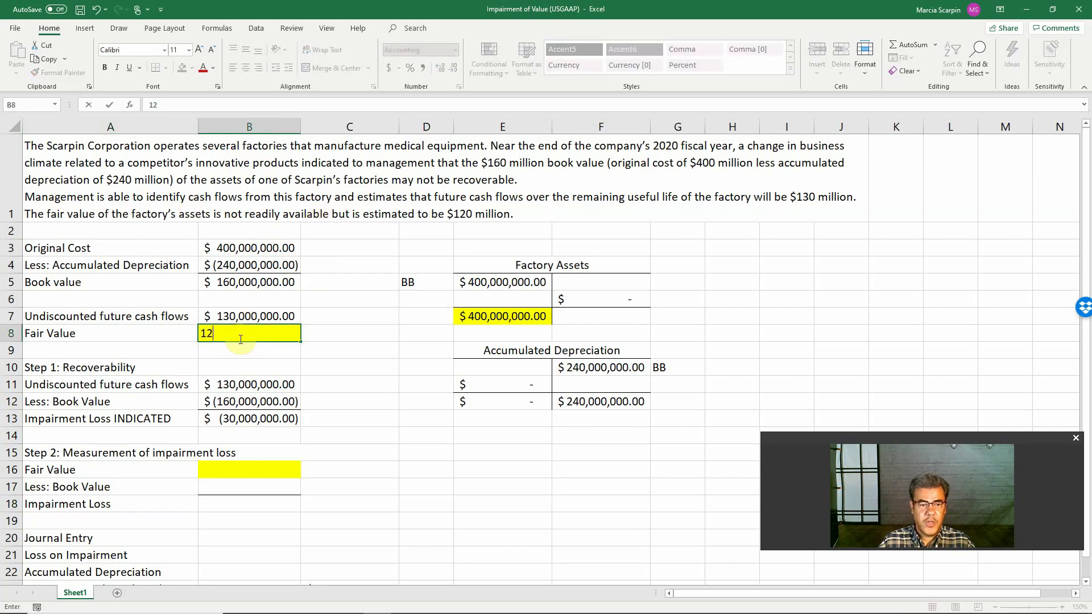
pyautogui.write('000000')
pyautogui.hotkey('ctrl', 'Return')
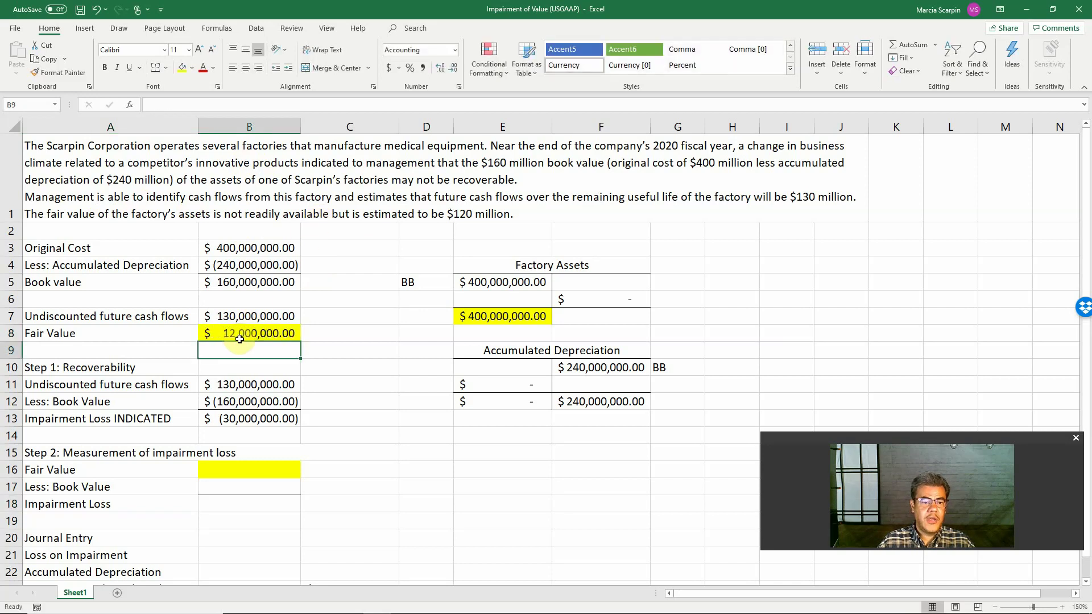
pyautogui.press('F2')
pyautogui.write('0')
pyautogui.press('Return')
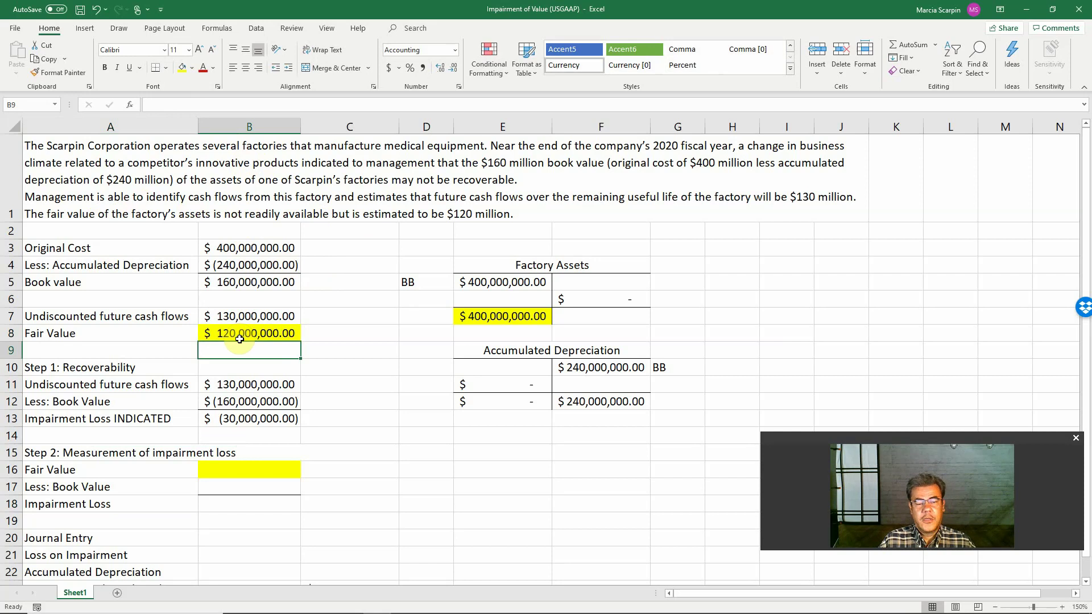
# Link the Step 2 Fair Value in B16 to the fair value in B8
pyautogui.press('Down')
pyautogui.press('Down')
pyautogui.press('Down')
pyautogui.press('Down')
pyautogui.press('Down')
pyautogui.press('Down')
pyautogui.press('Down')
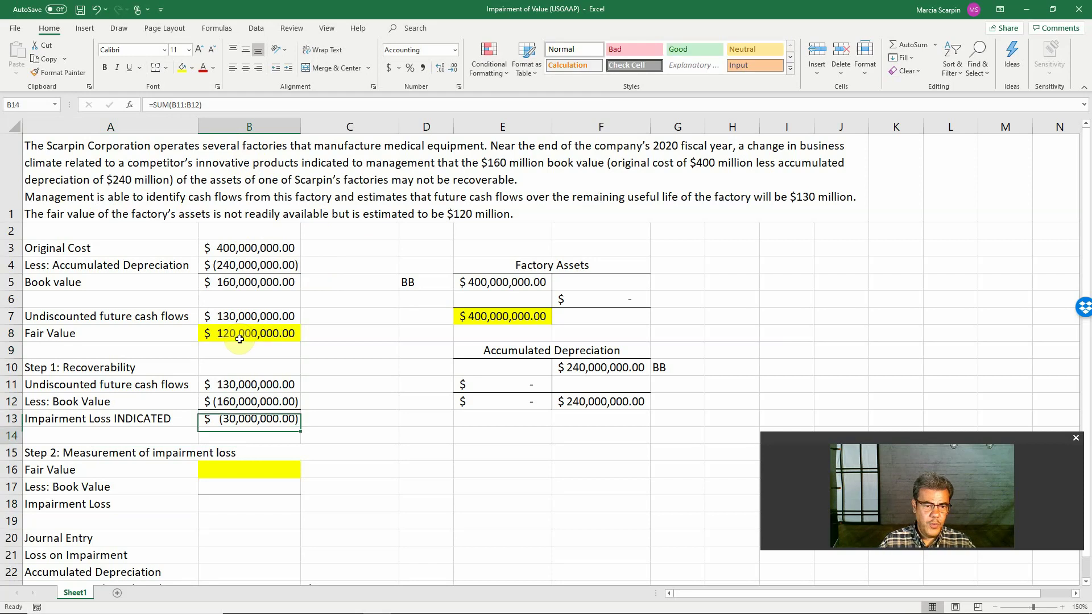
pyautogui.write('+')
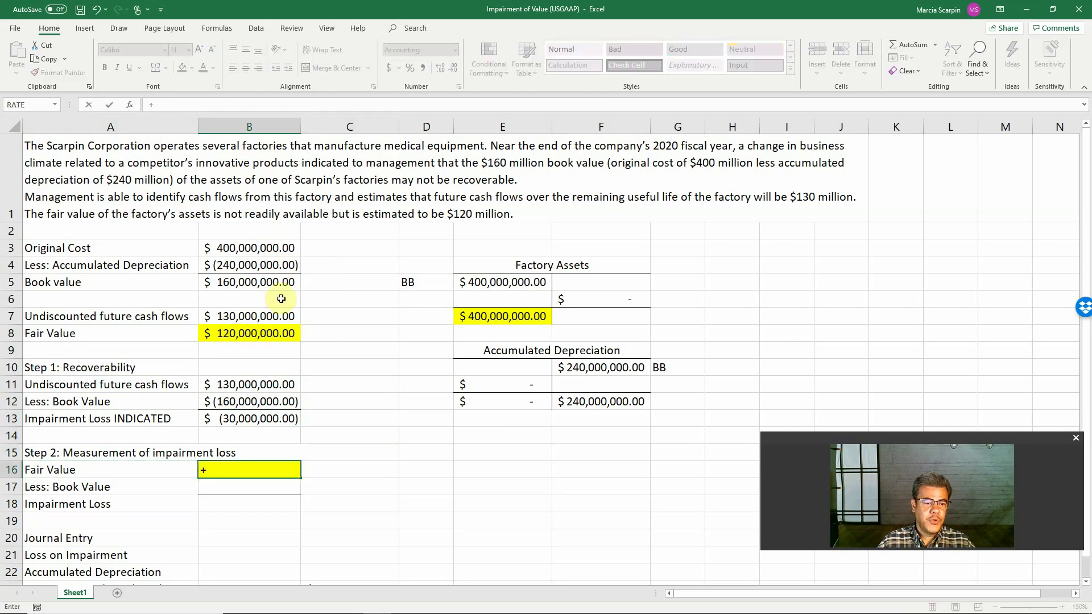
pyautogui.click(272, 334)
pyautogui.press('Return')
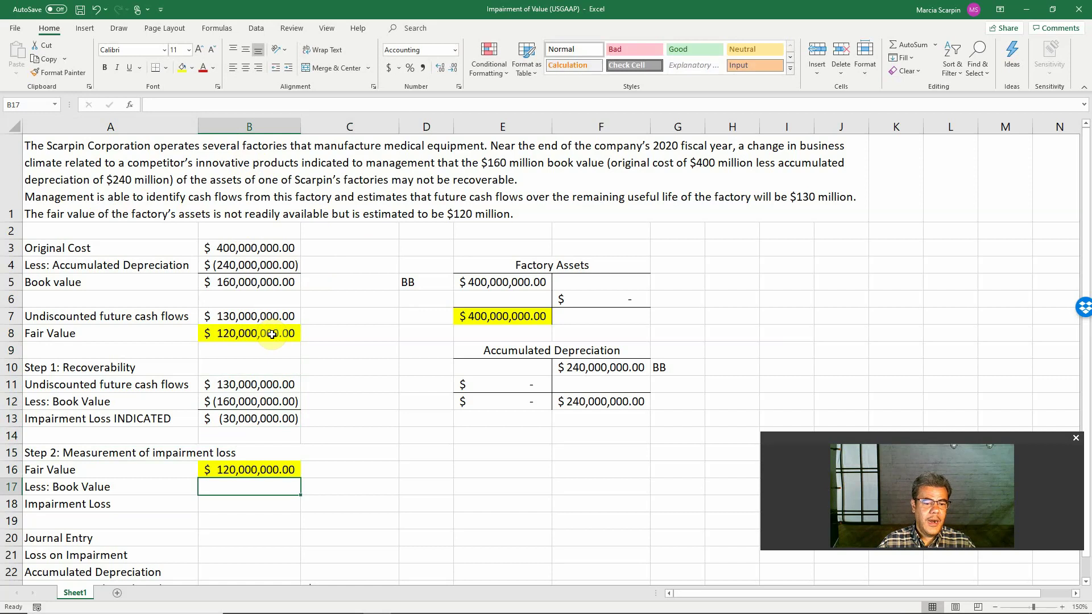
# Enter -B5 as the book value deduction in B17 and sum B16:B17 as the Impairment Loss in B18
pyautogui.write('-')
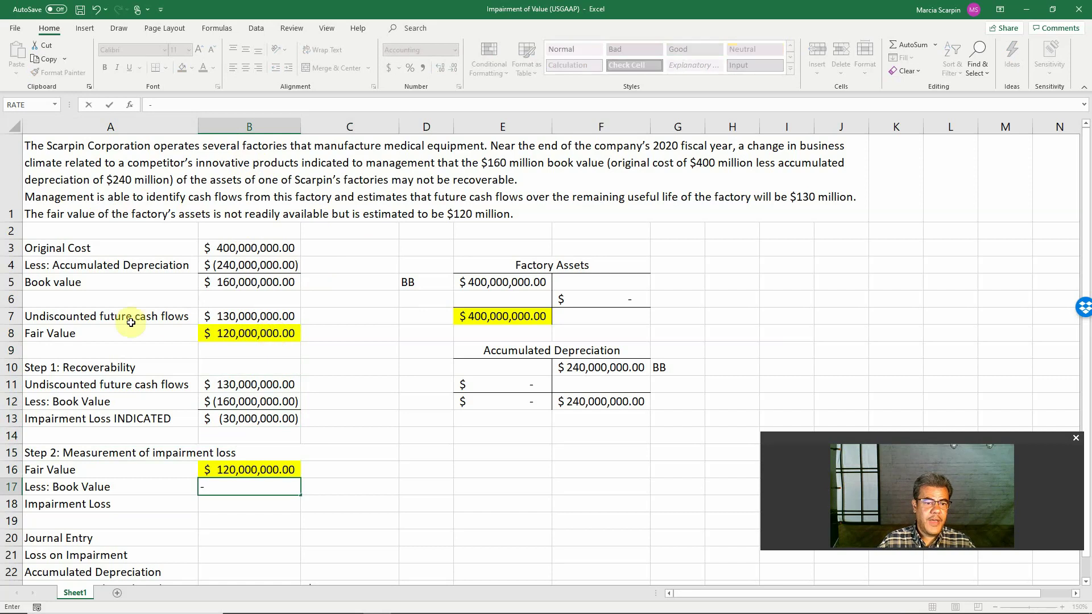
pyautogui.click(239, 281)
pyautogui.press('Return')
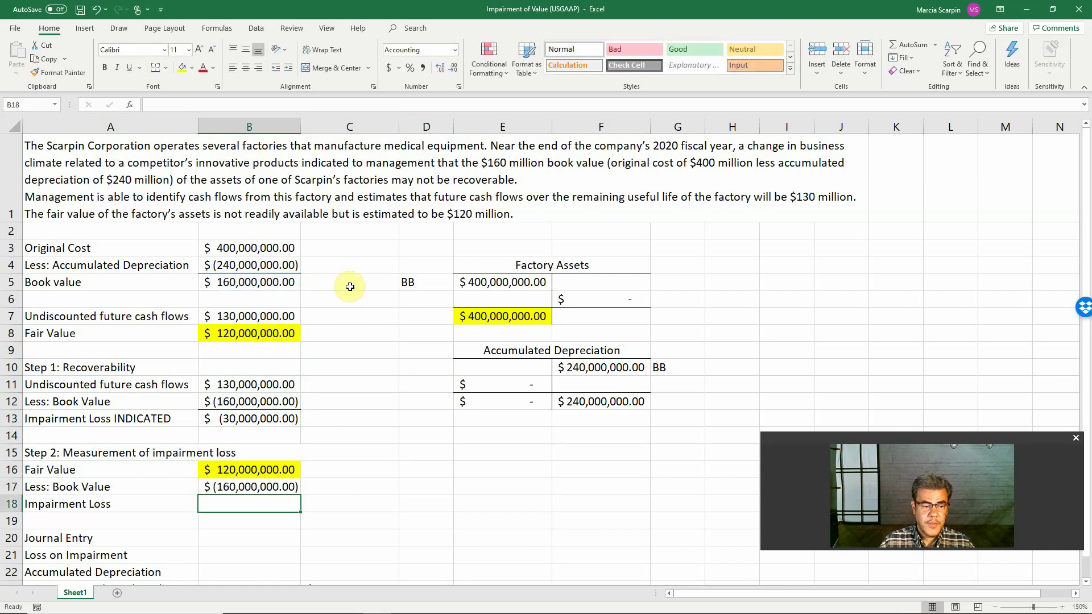
pyautogui.write('=sum(b16:b17')
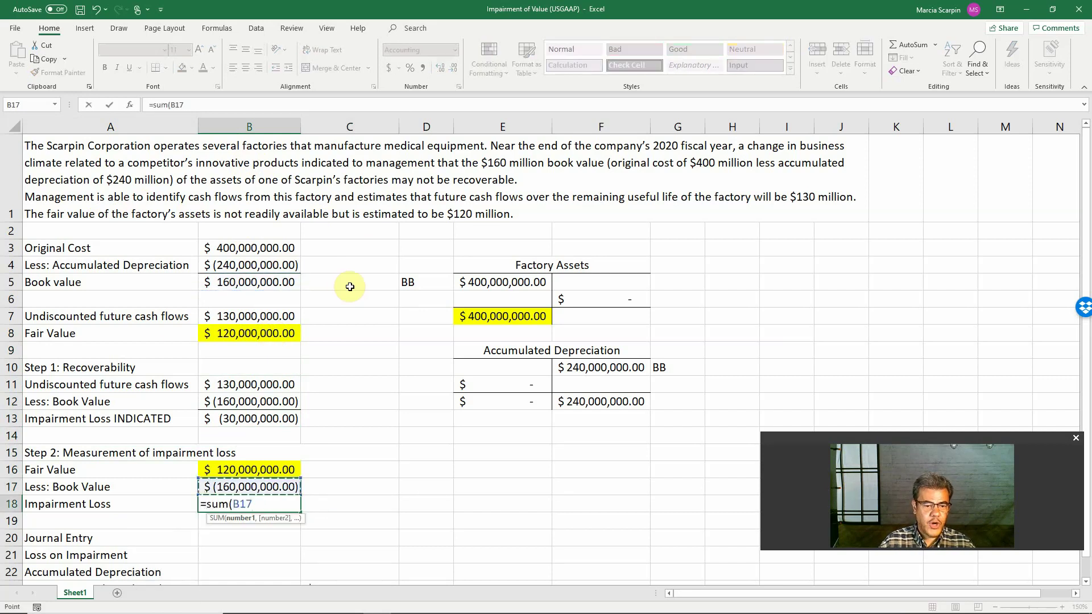
pyautogui.press('Return')
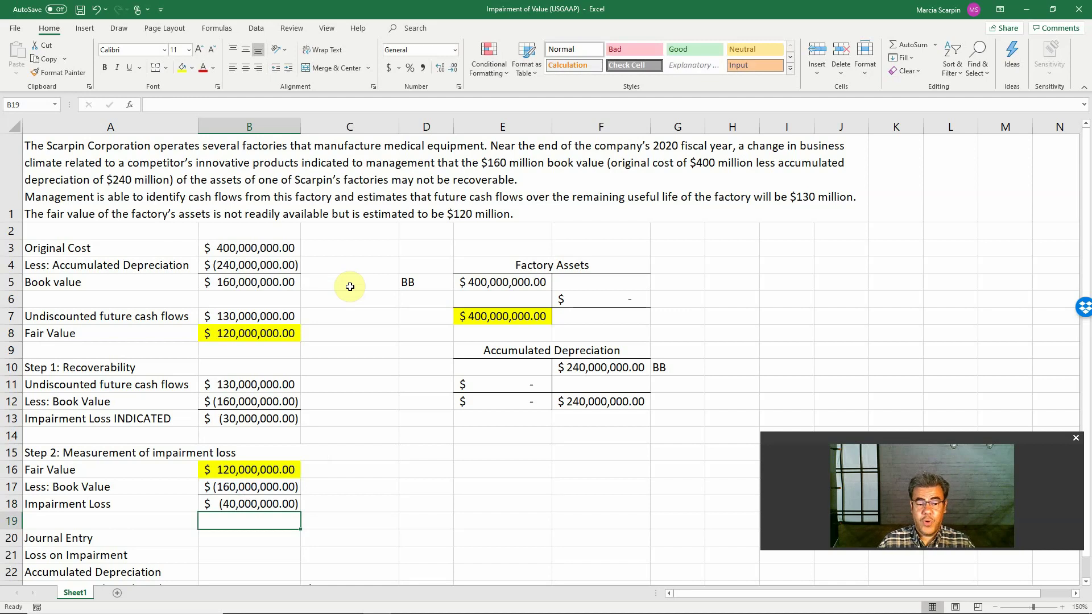
# Switch to the PowerPoint slide show and display the slide on when to test for impairment
pyautogui.hotkey('alt', 'Tab')
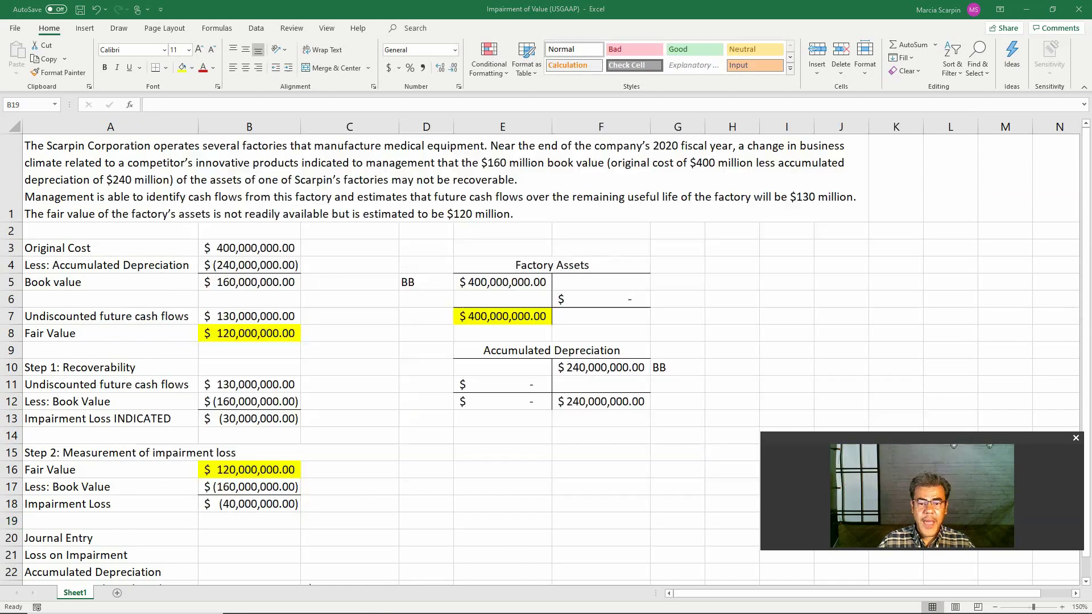
pyautogui.press('Right')
pyautogui.press('Right')
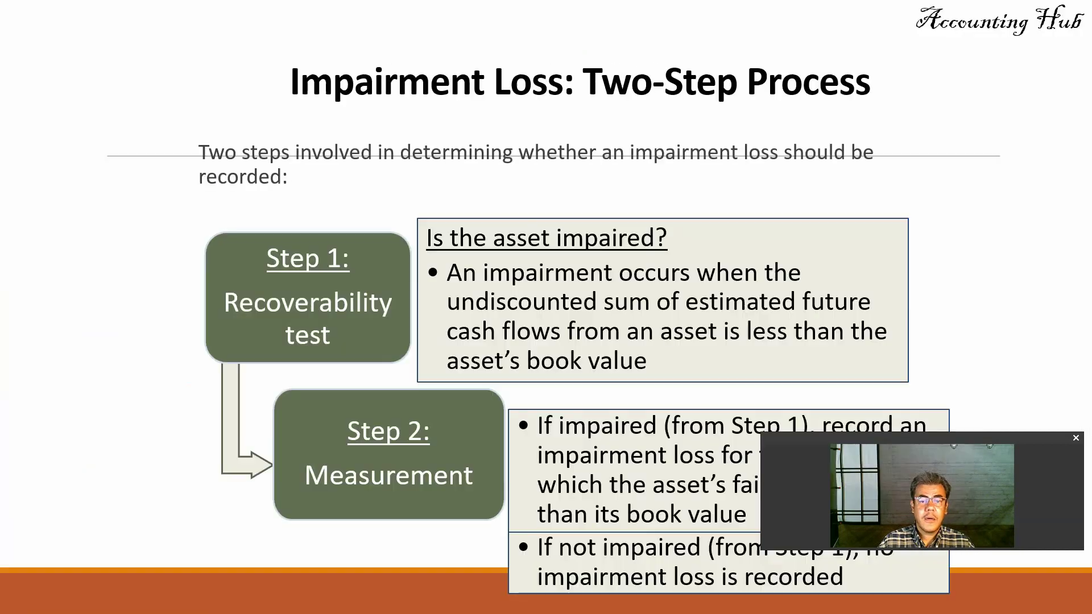
pyautogui.press('Right')
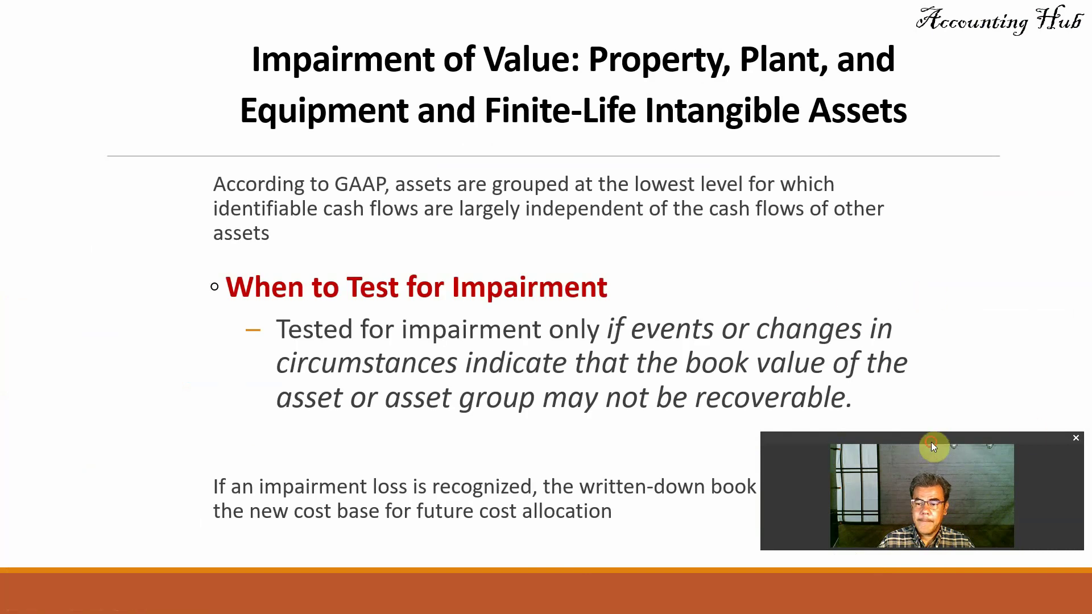
pyautogui.moveTo(933, 456); pyautogui.dragTo(953, 371)
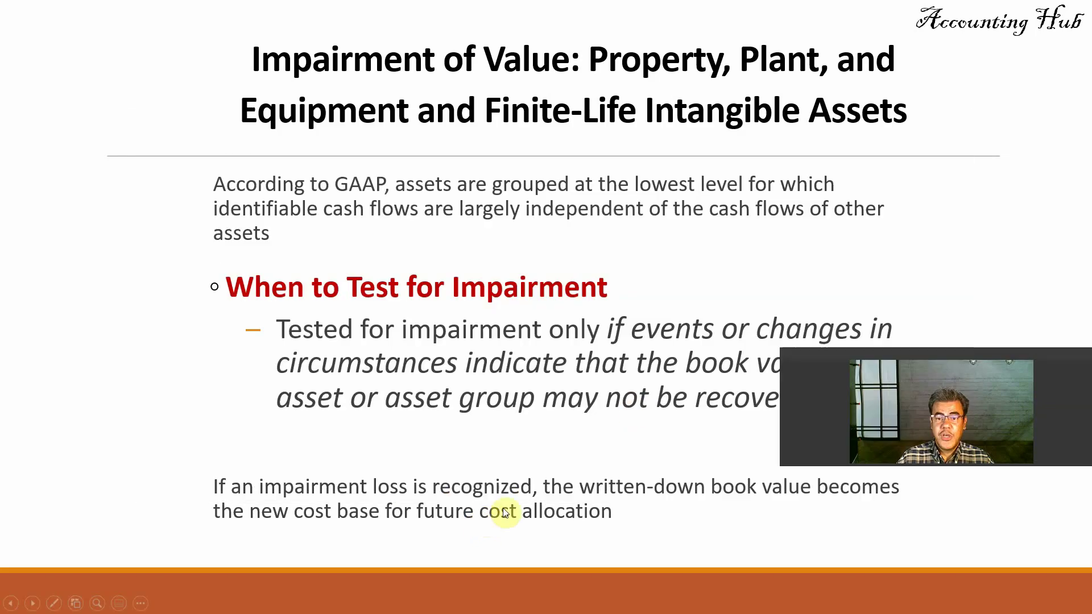
# Return to the Excel worksheet and compare the Factory Assets balance in E7 with the fair values in B8 and B16
pyautogui.hotkey('alt', 'Tab')
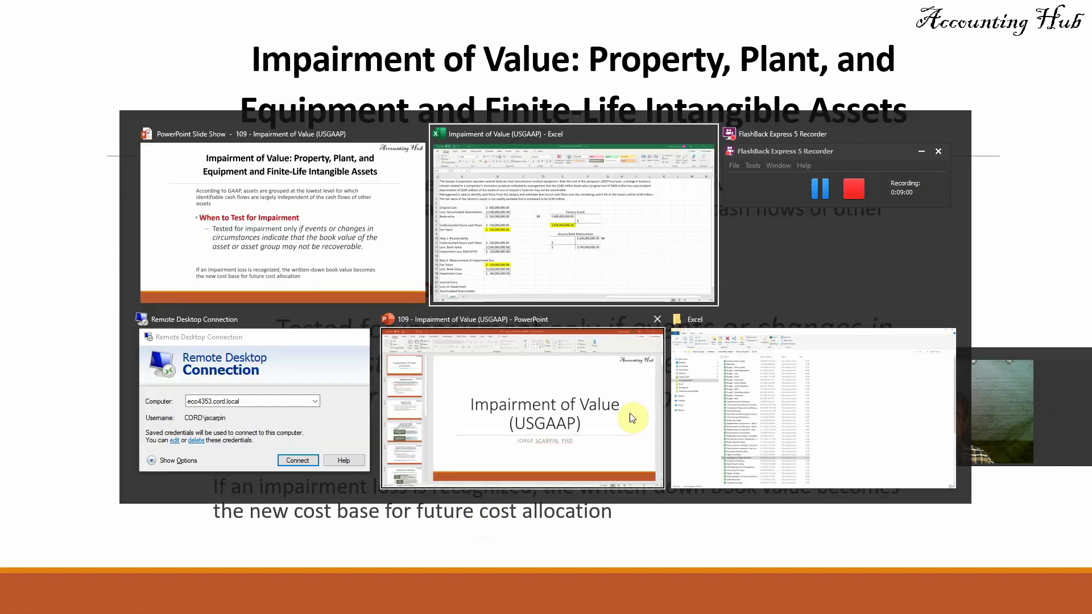
pyautogui.click(617, 281)
pyautogui.click(500, 314)
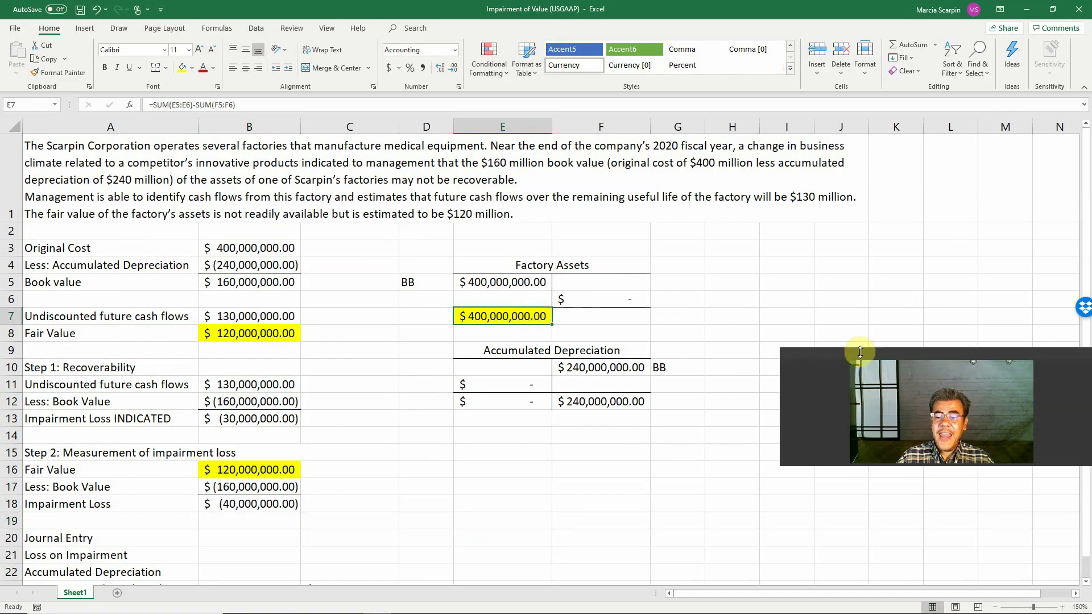
pyautogui.moveTo(859, 360); pyautogui.dragTo(846, 480)
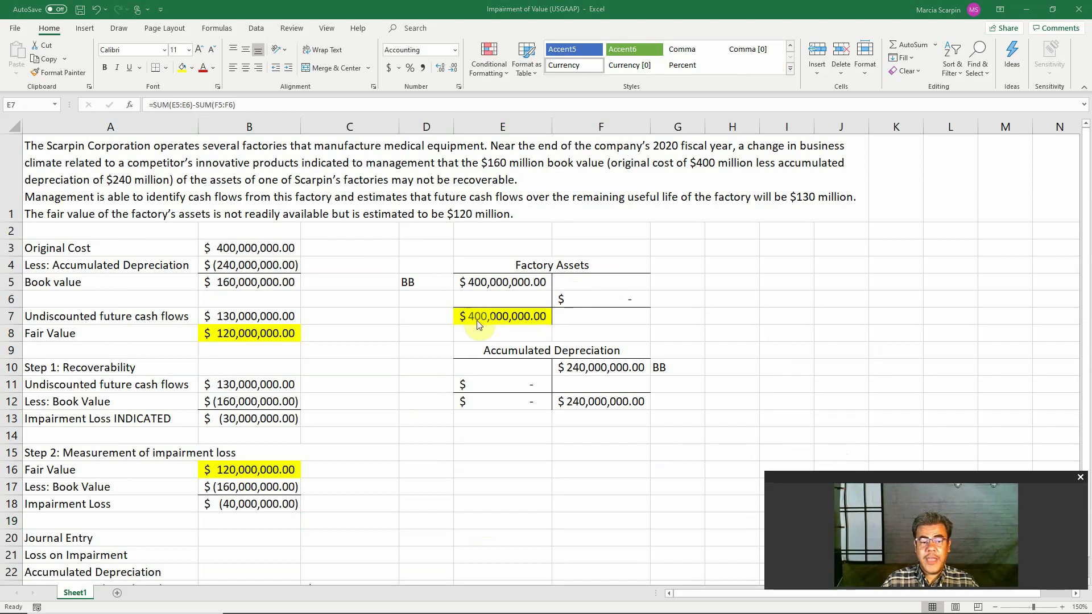
pyautogui.click(287, 333)
pyautogui.click(265, 477)
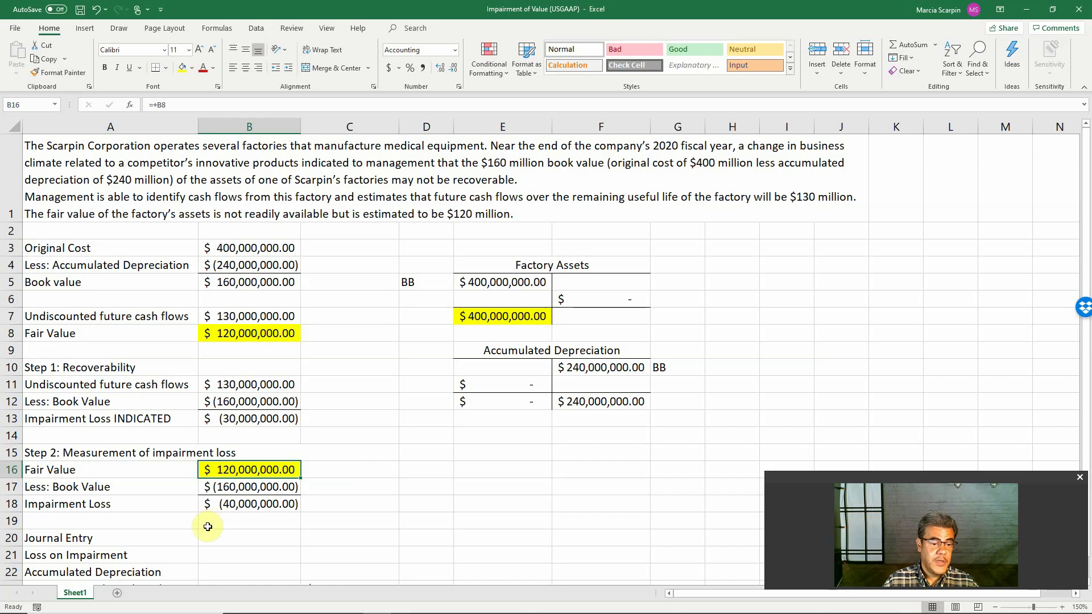
# In the journal entry, enter -B4 as the Accumulated Depreciation debit in B22
pyautogui.scroll(-1, 208, 527)
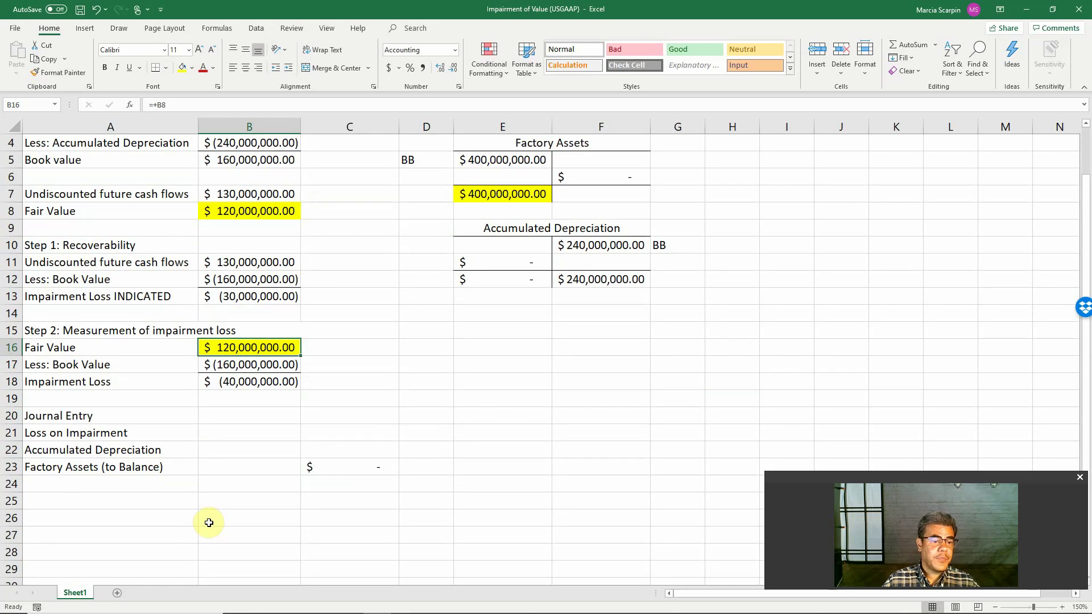
pyautogui.click(242, 435)
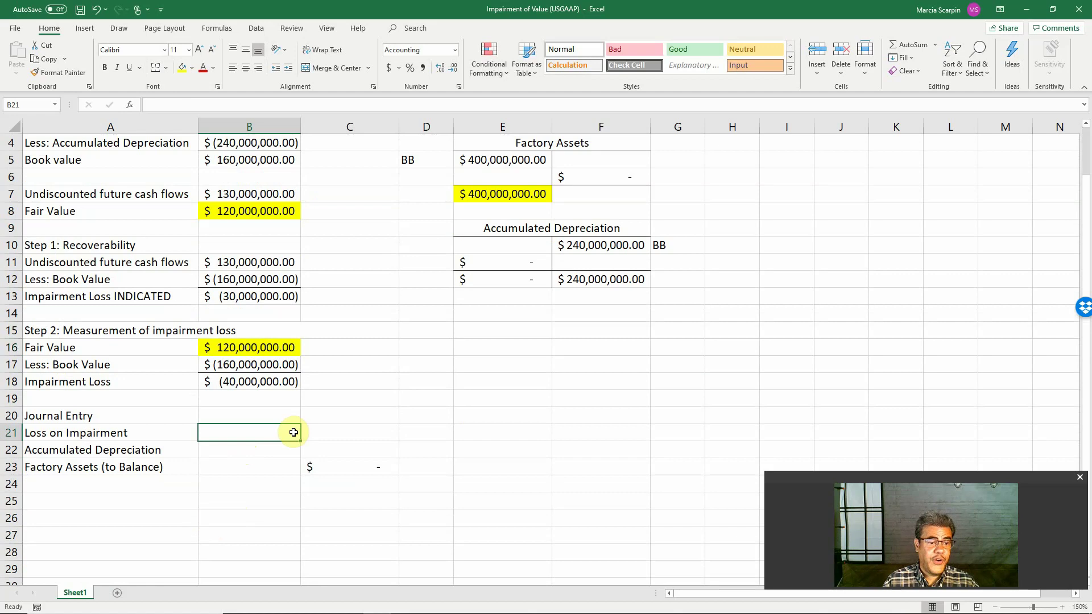
pyautogui.click(253, 453)
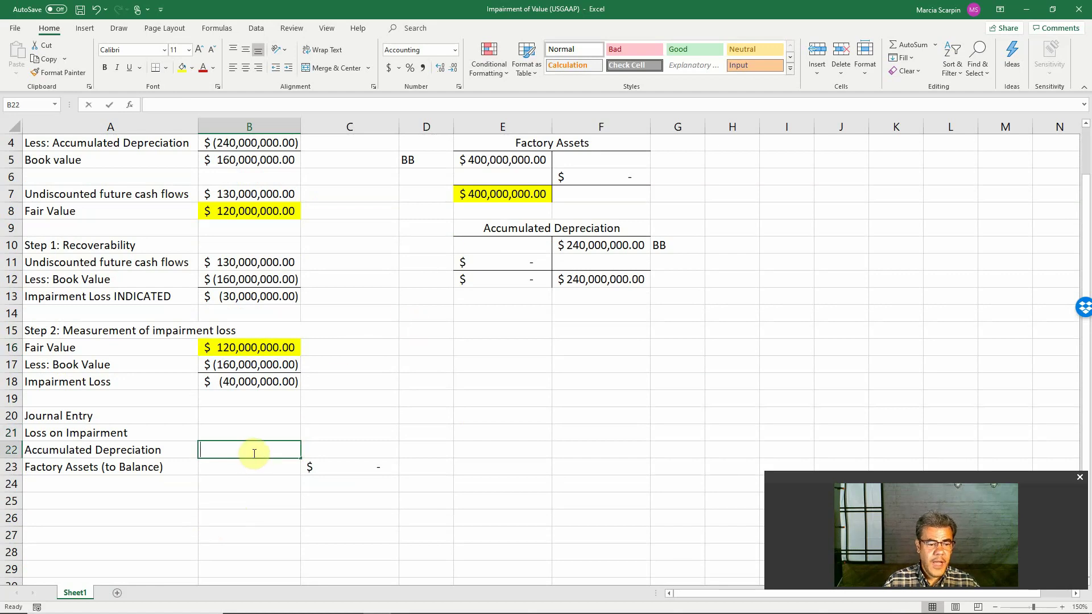
pyautogui.write('+')
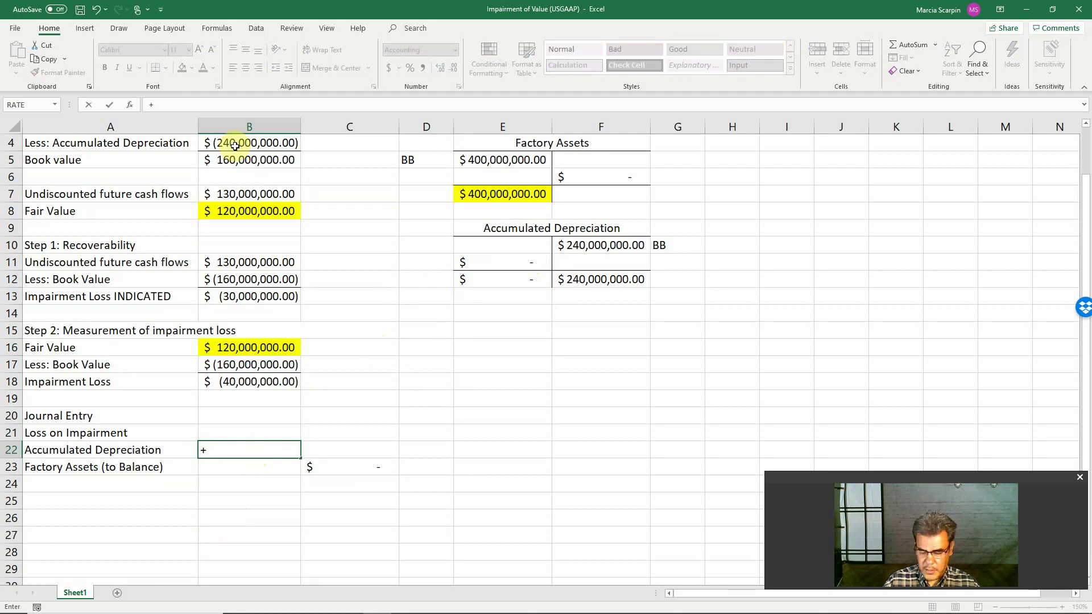
pyautogui.press('BackSpace')
pyautogui.write('-')
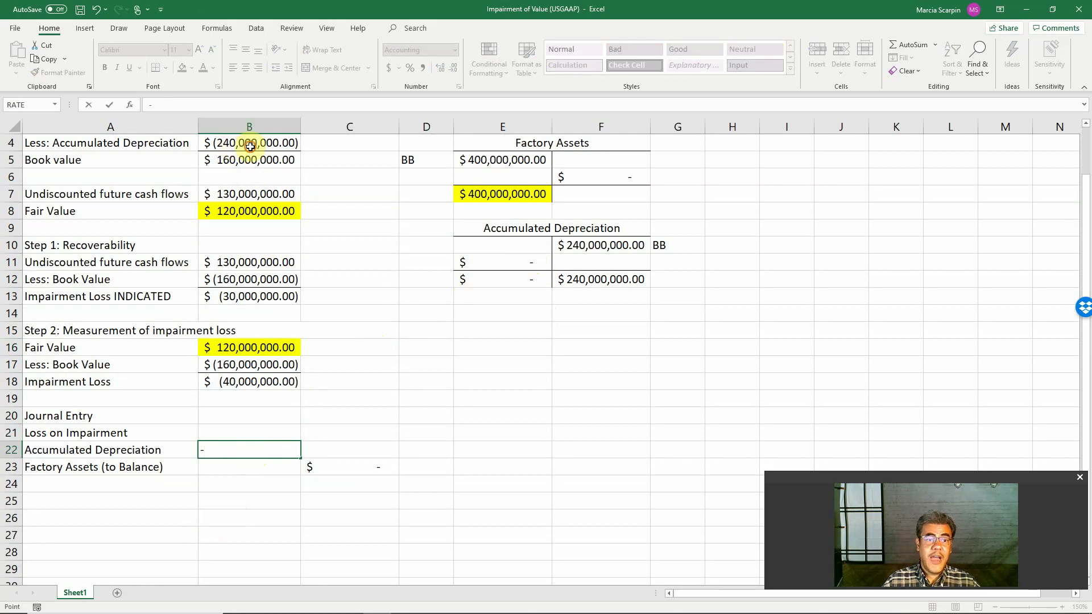
pyautogui.click(250, 147)
pyautogui.press('Return')
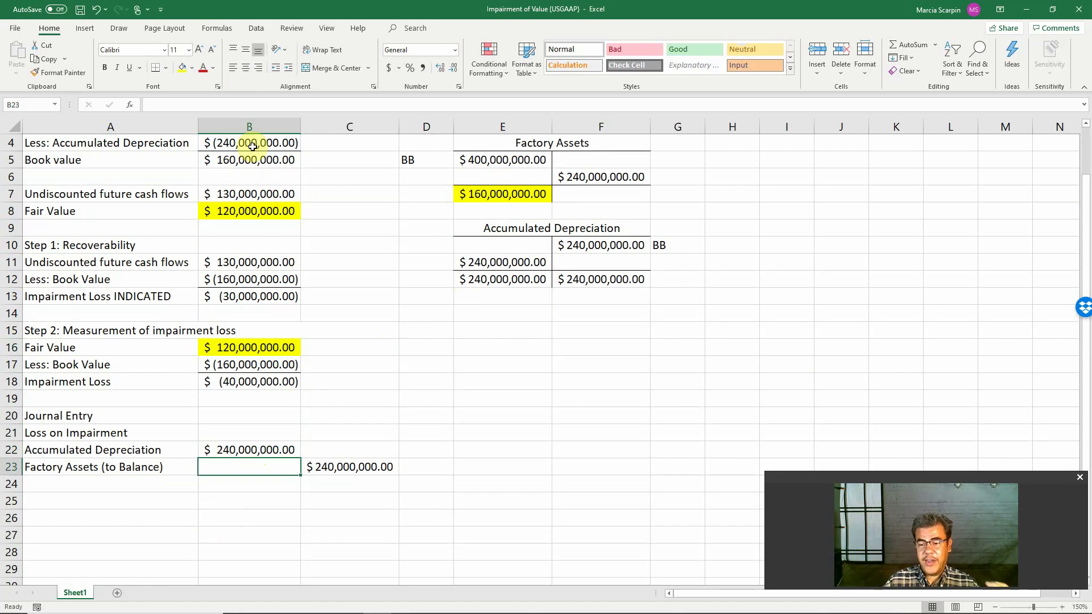
# Enter -B18 as the Loss on Impairment debit in B21
pyautogui.click(225, 436)
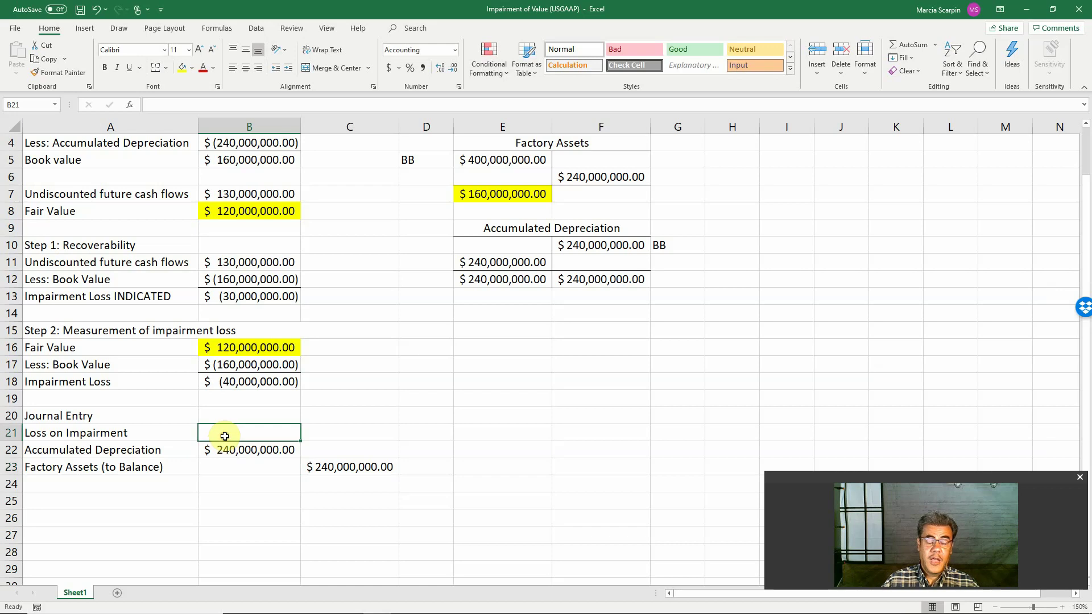
pyautogui.write('-')
pyautogui.press('Up')
pyautogui.press('Up')
pyautogui.press('Up')
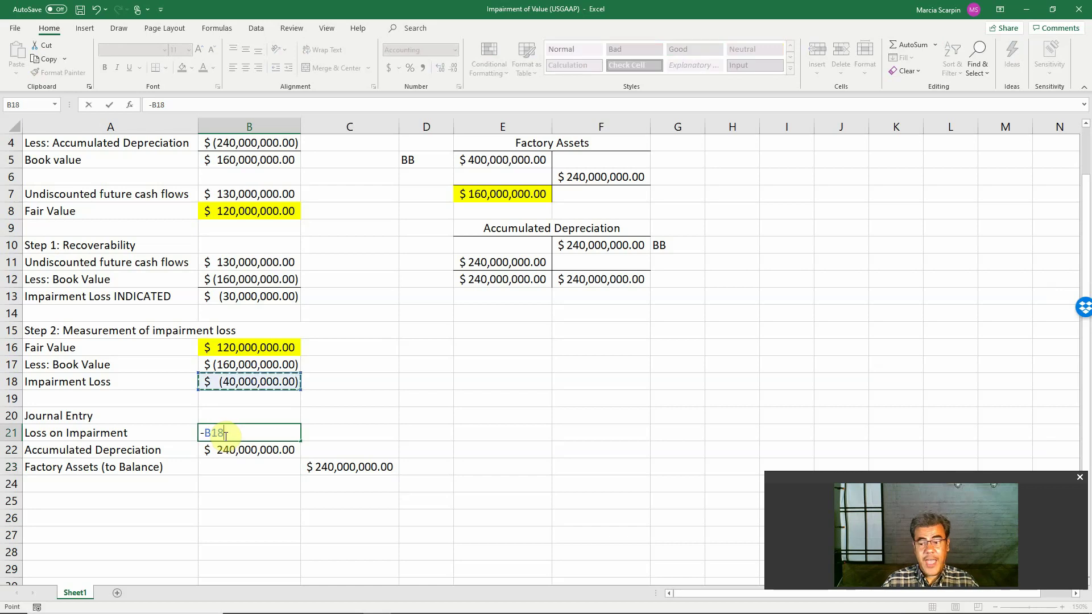
pyautogui.press('Return')
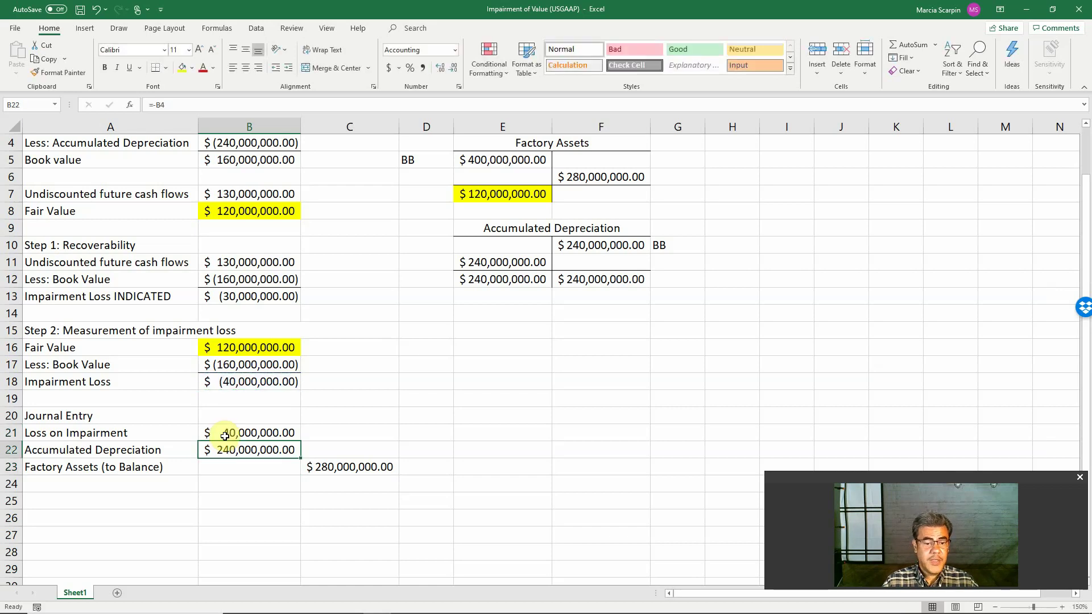
# Replace the Factory Assets (to Balance) credit in C23 with the sum of B21:B22
pyautogui.press('Down')
pyautogui.press('Right')
pyautogui.press('Delete')
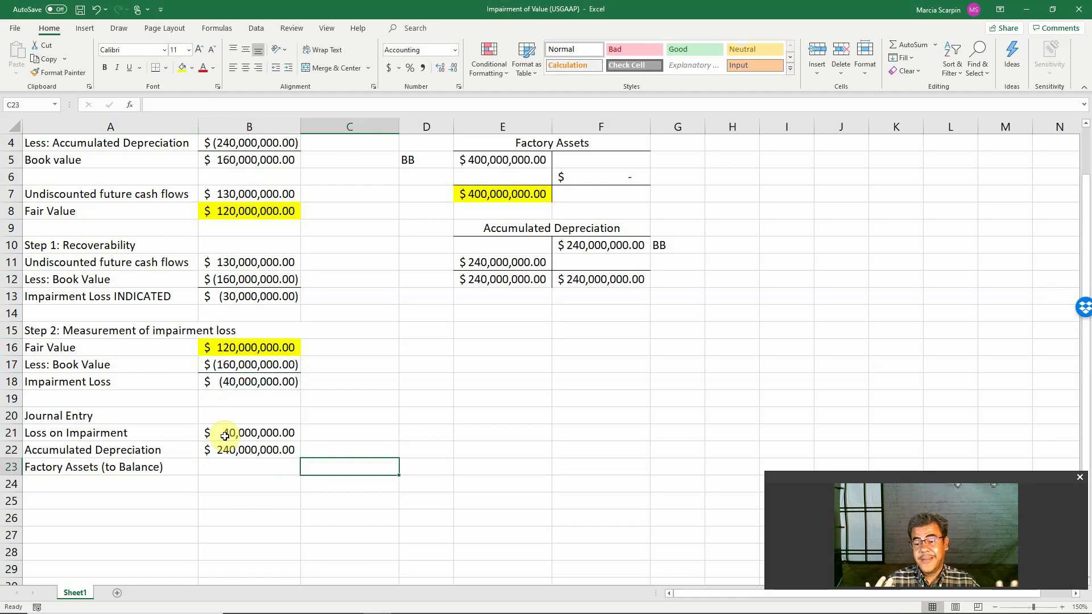
pyautogui.write('=sum(')
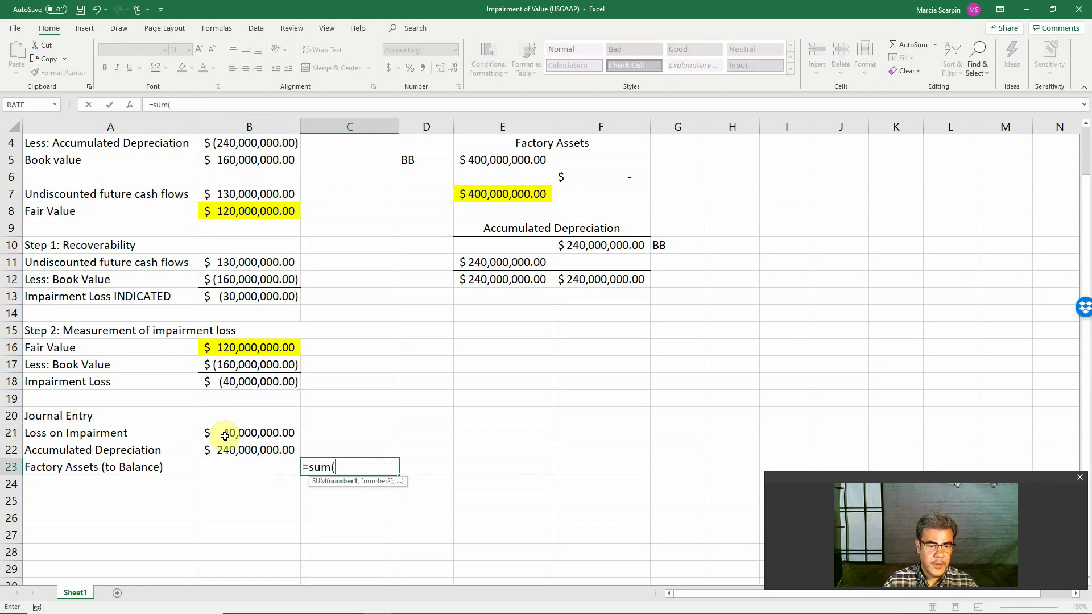
pyautogui.moveTo(225, 450); pyautogui.dragTo(224, 436)
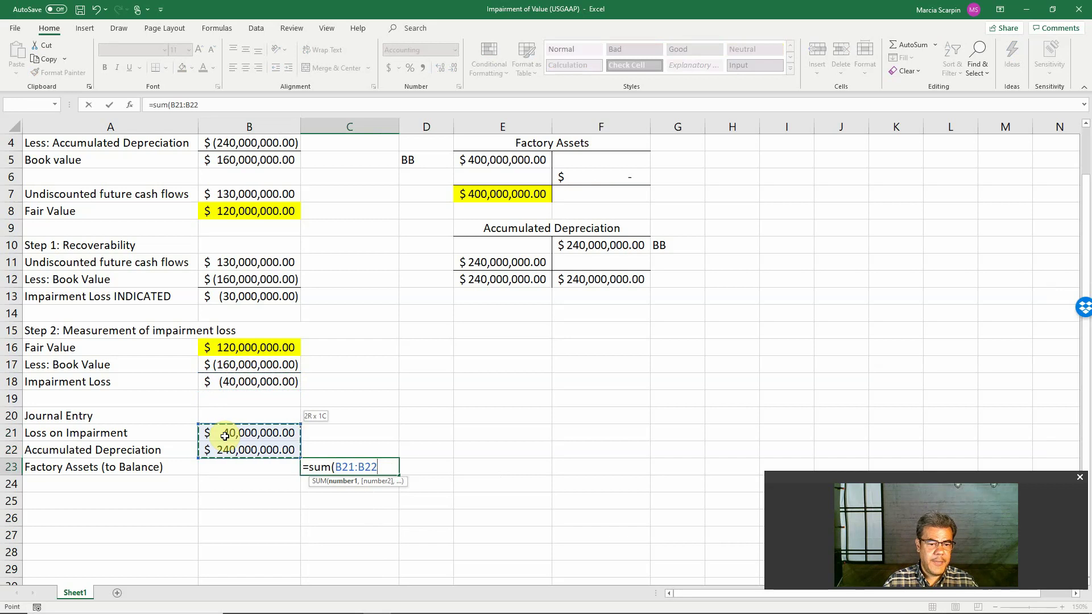
pyautogui.press('Return')
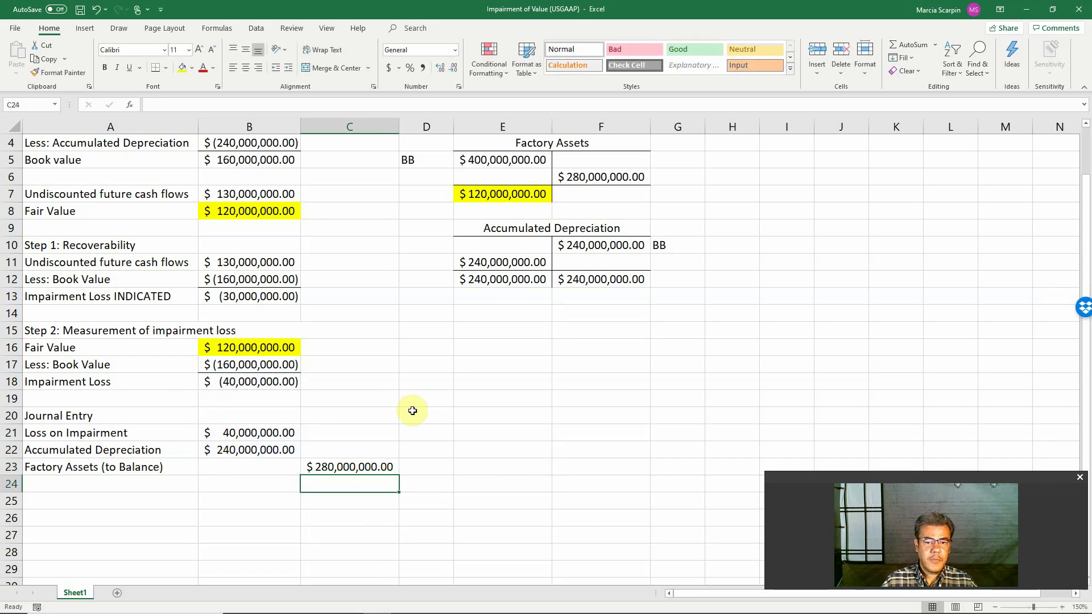
# Examine the Factory Assets credit in F6 and compare the ending balance in E7 with the fair values in B8 and B16
pyautogui.click(586, 176)
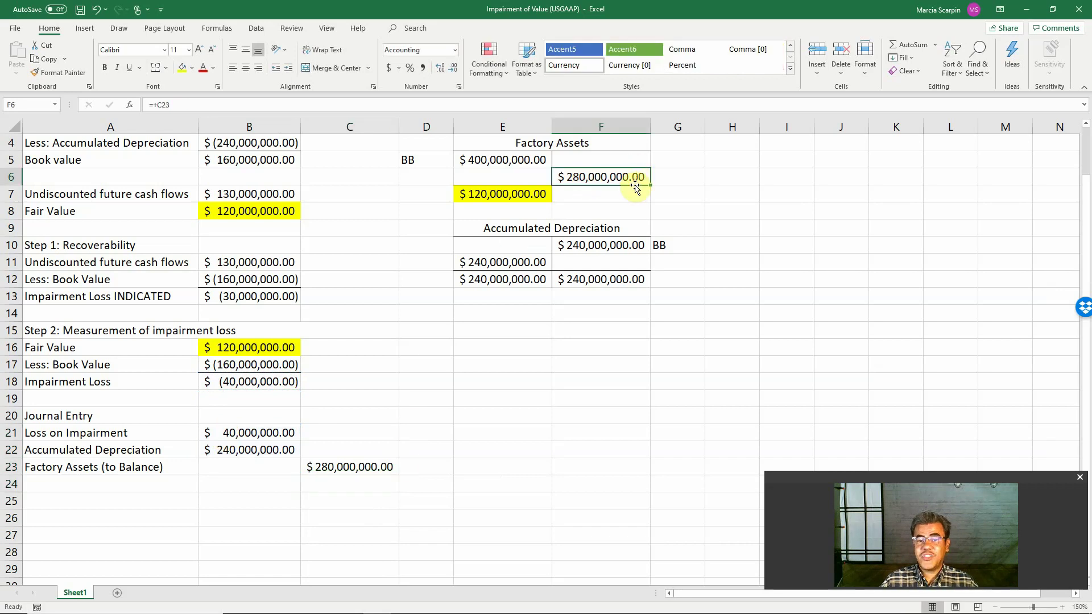
pyautogui.scroll(3, 569, 227)
pyautogui.click(511, 322)
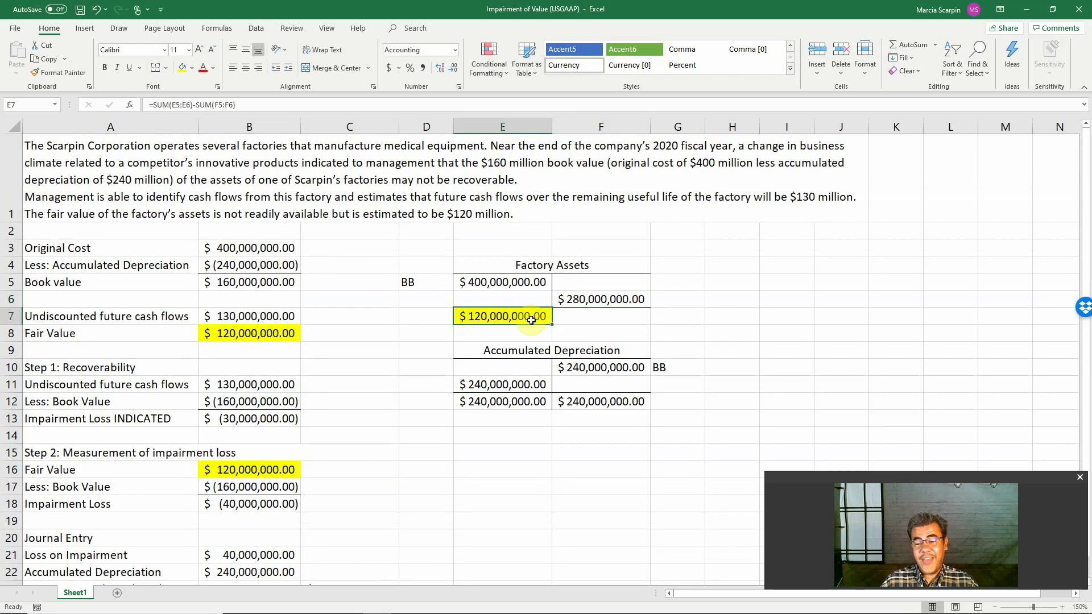
pyautogui.click(268, 336)
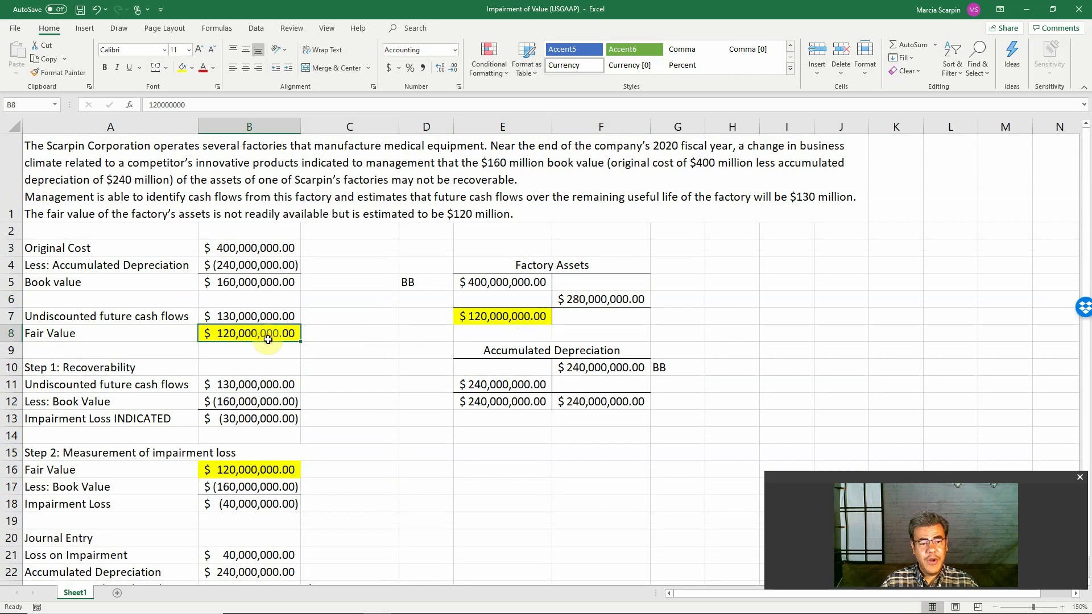
pyautogui.click(279, 470)
pyautogui.click(274, 336)
pyautogui.click(496, 317)
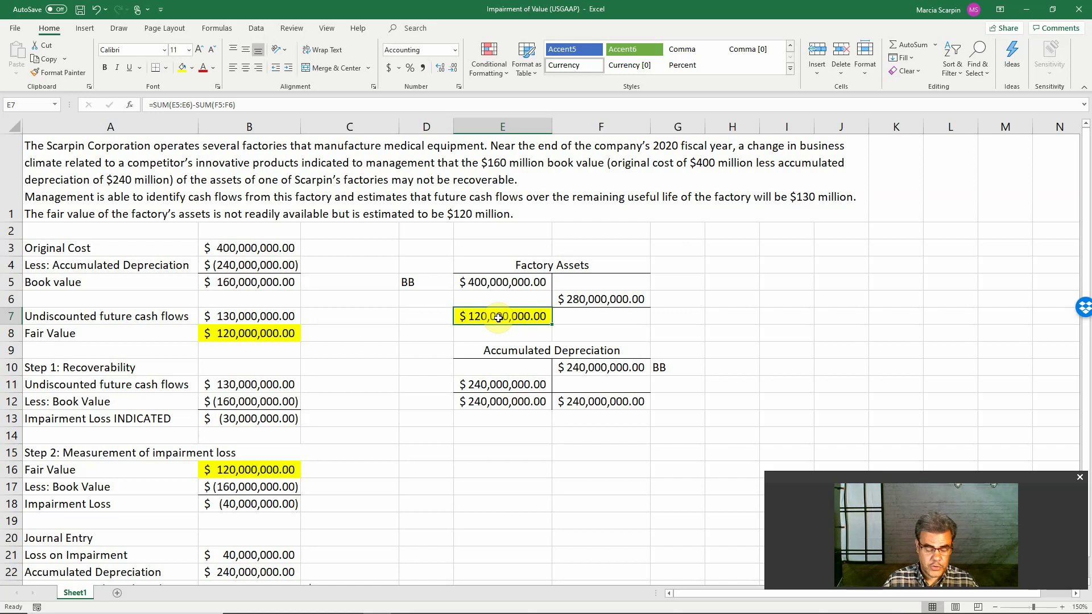
# Switch to the PowerPoint slide show and advance to the EXCEL FILE slide
pyautogui.hotkey('alt', 'Tab')
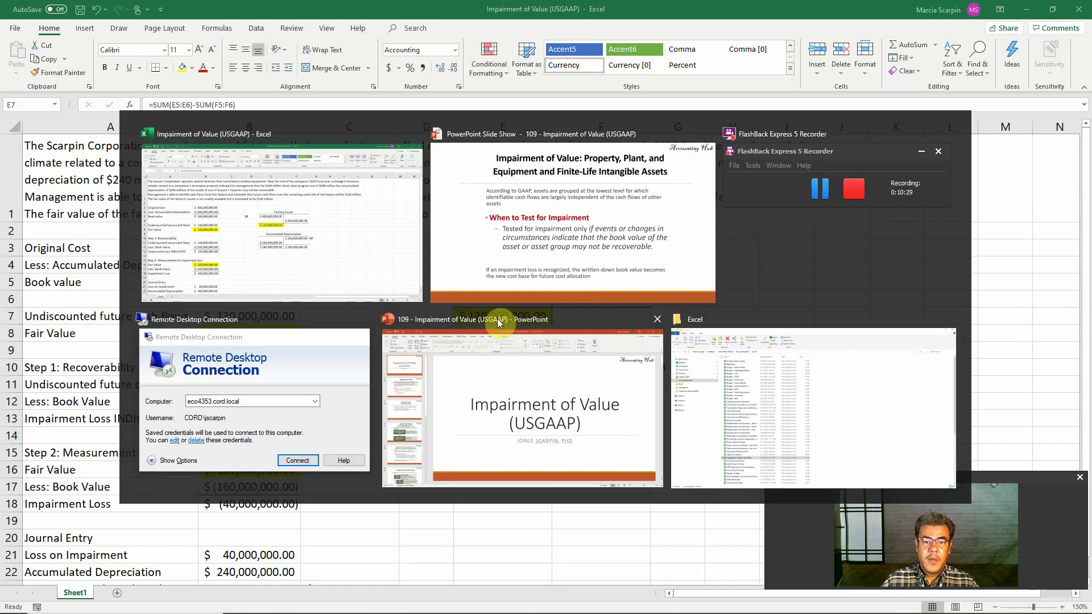
pyautogui.press('Right')
pyautogui.press('Right')
pyautogui.press('Right')
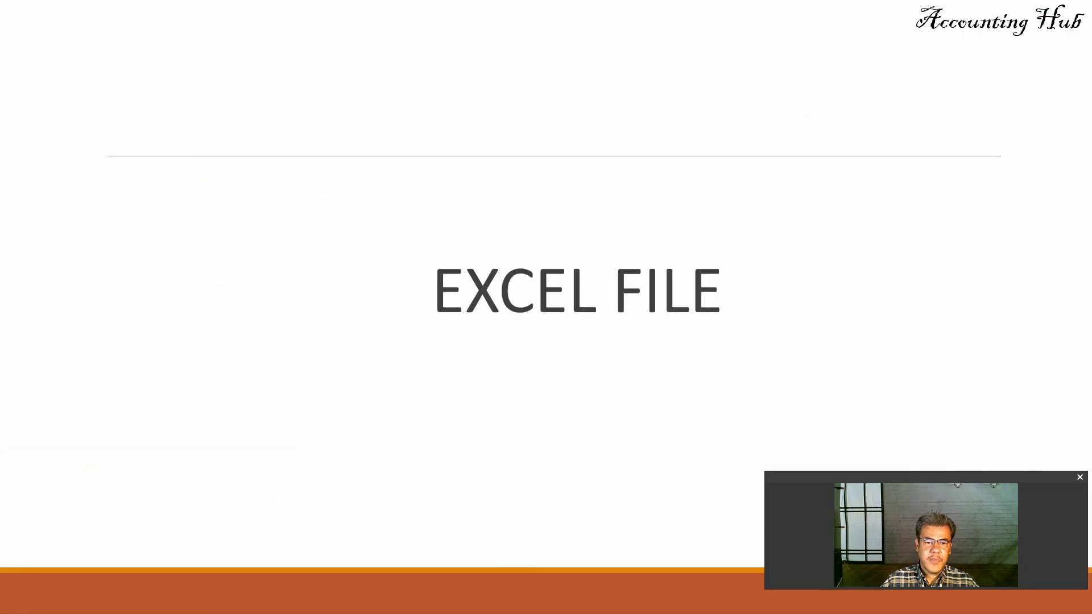